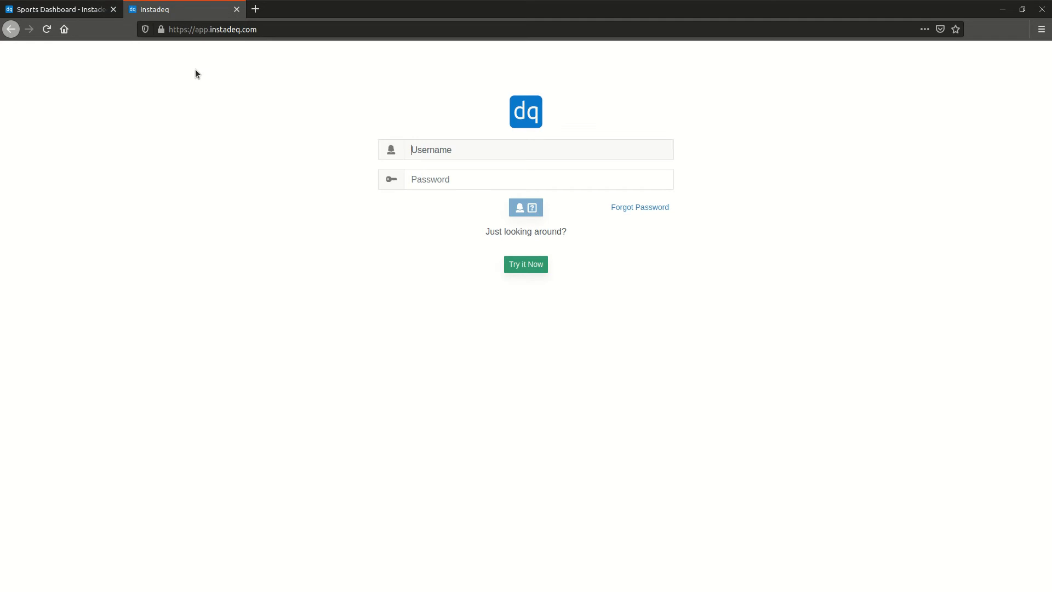
Start a trial deck, look at the available examples and return to the card types
left_click(539, 270)
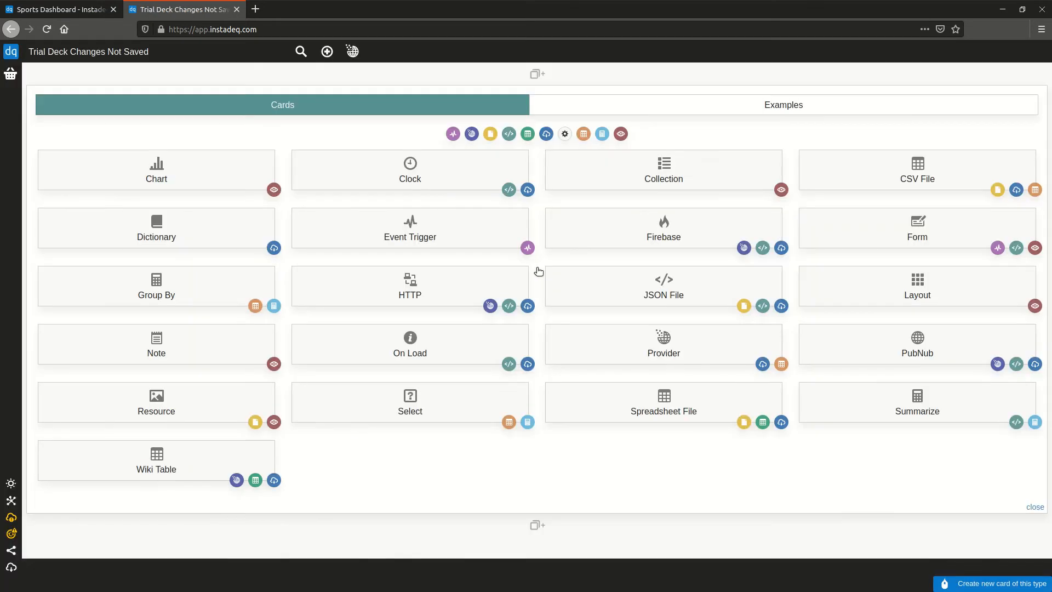
left_click(625, 111)
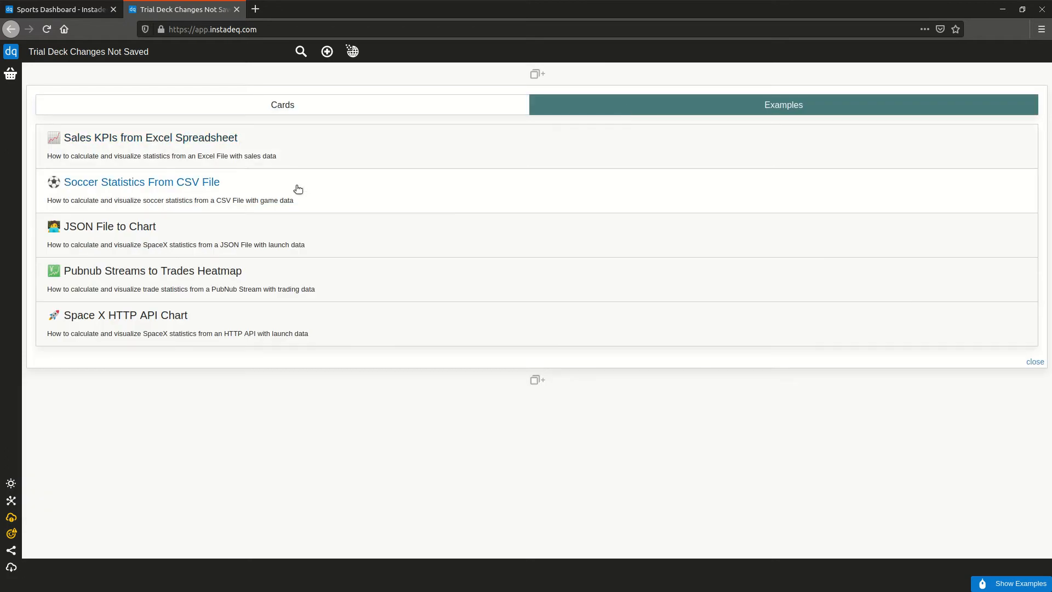
left_click(323, 108)
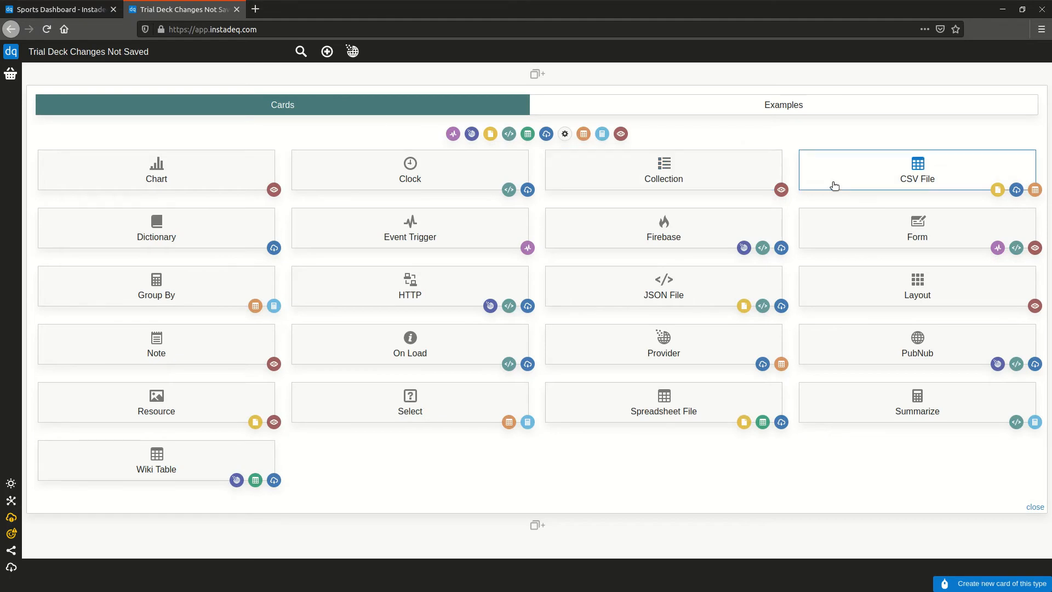
Add a CSV File card and load LaLiga2021.csv into it
left_click(835, 186)
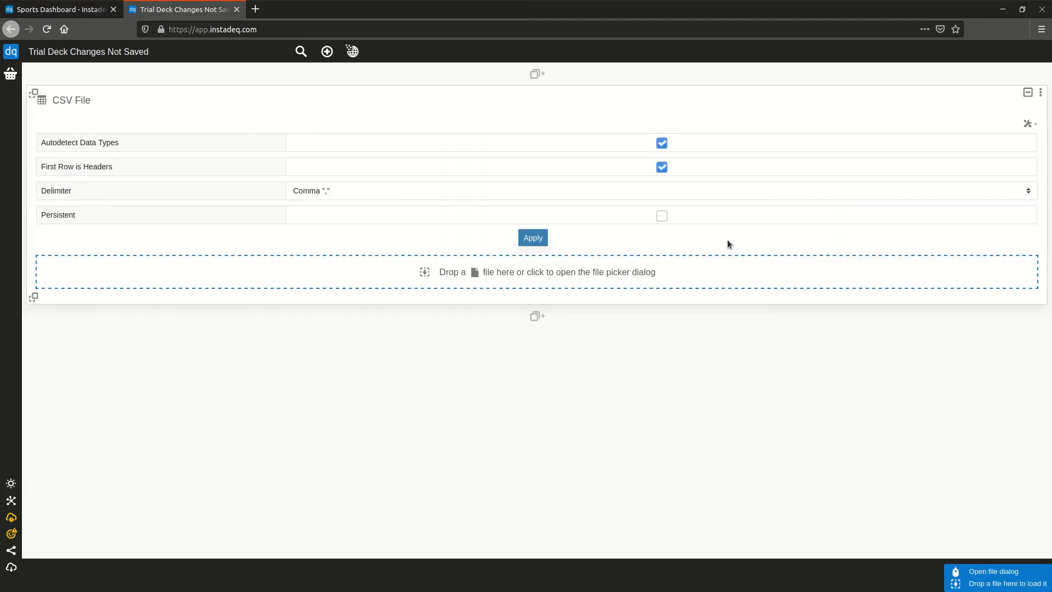
left_click(580, 277)
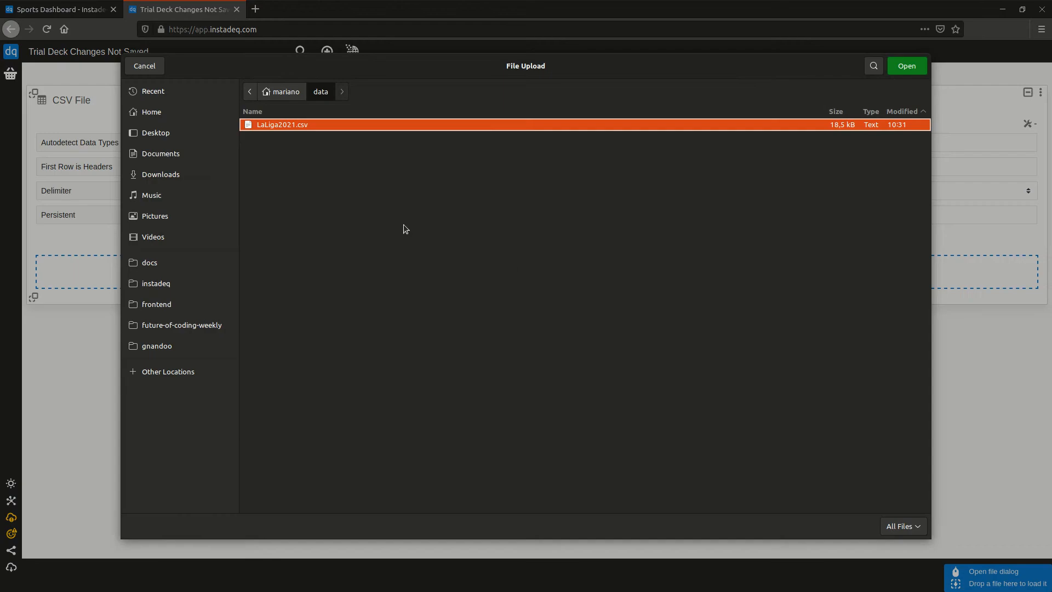
double_click(305, 128)
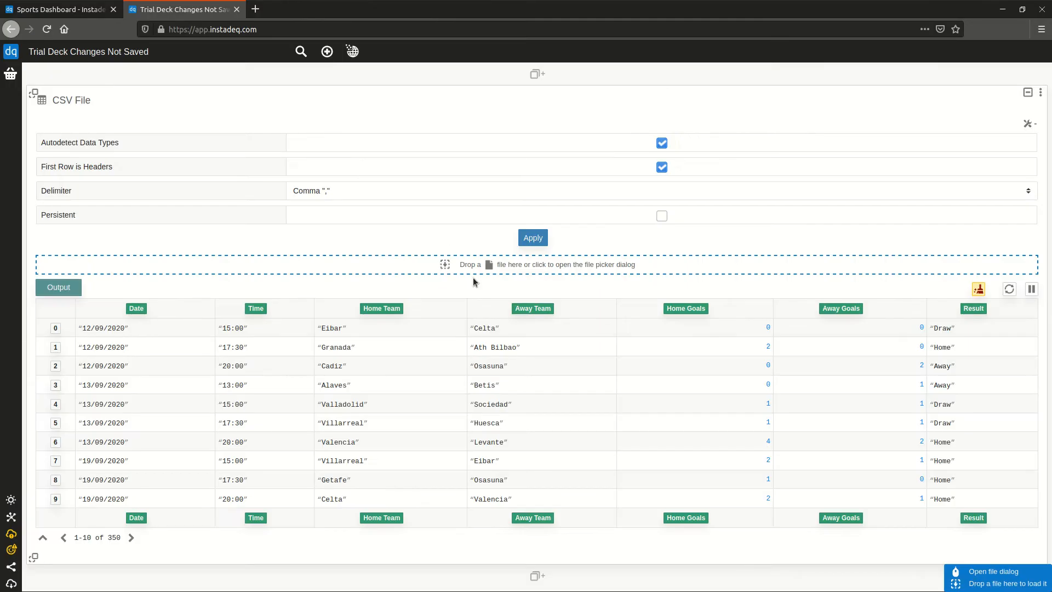
Add a Chart card below the CSV File card
left_click(537, 575)
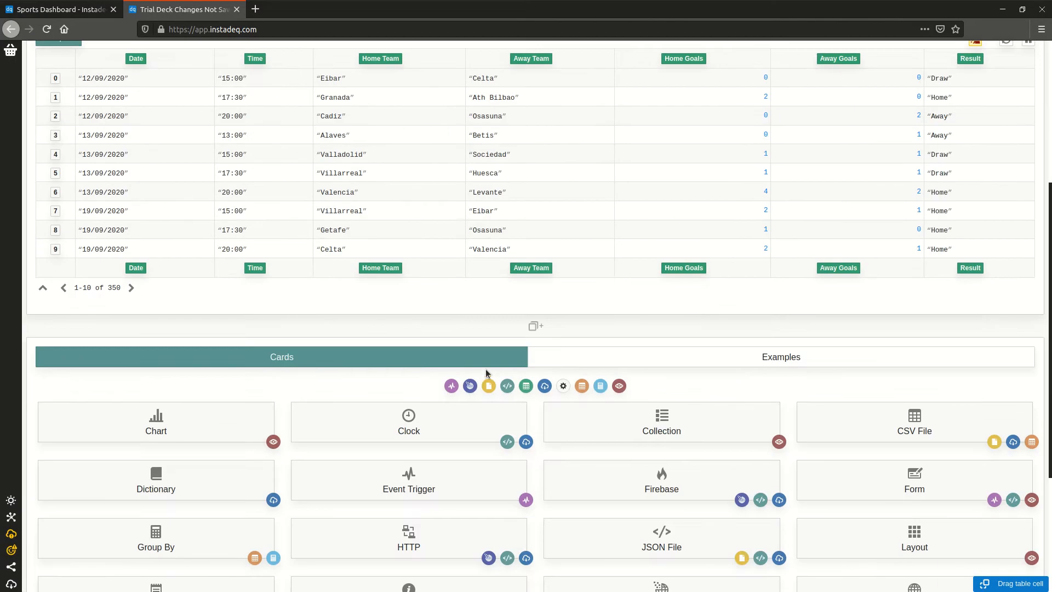
scroll(488, 355, "down", 2)
left_click(250, 335)
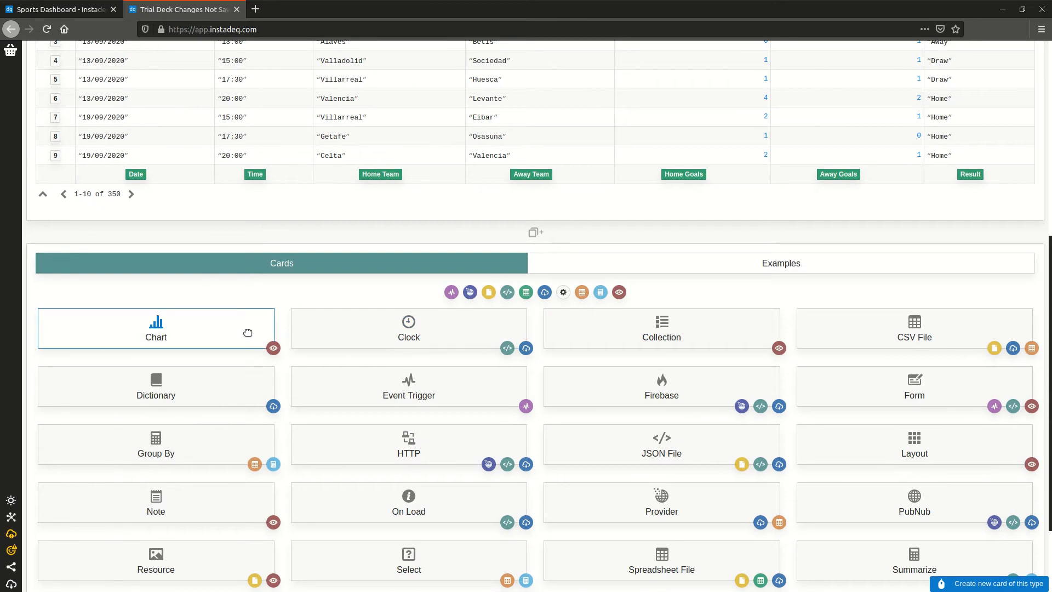
left_click(249, 336)
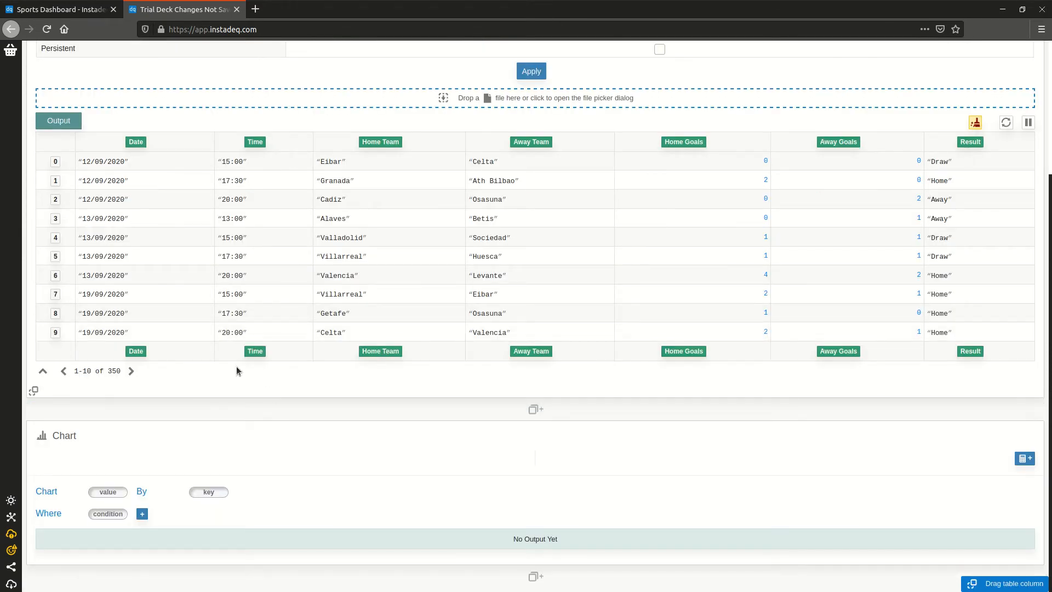
Chart the CSV columns Date, Home Team, Away Team, Home Goals and Away Goals as values in the new Chart card
left_click_drag(136, 351, 108, 491)
left_click_drag(368, 352, 152, 497)
left_click_drag(500, 387, 216, 520)
left_click_drag(689, 353, 247, 543)
left_click_drag(854, 355, 300, 489)
scroll(722, 408, "down", 4)
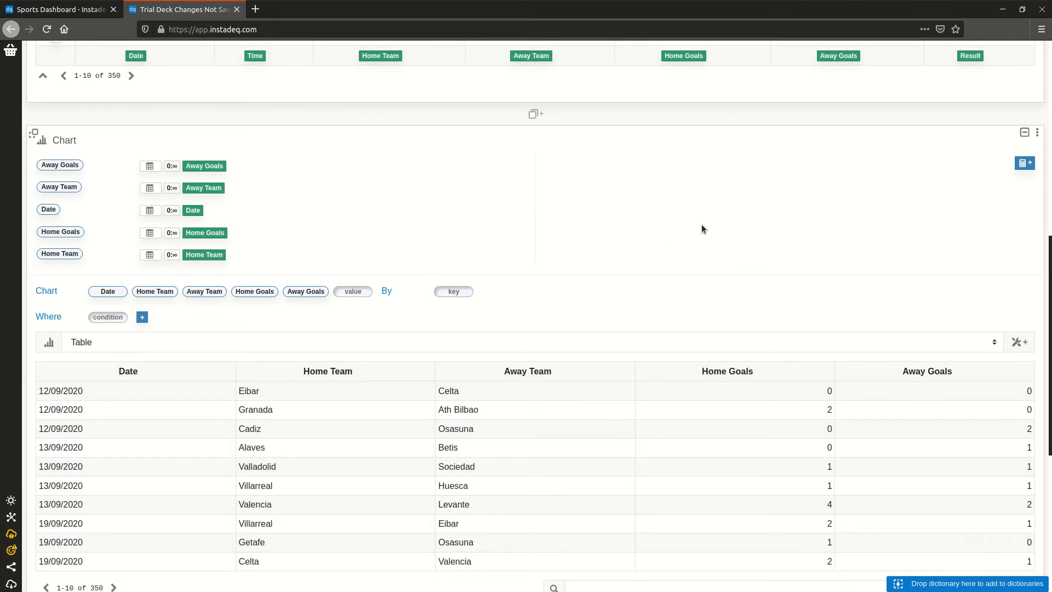
scroll(694, 223, "down", 1)
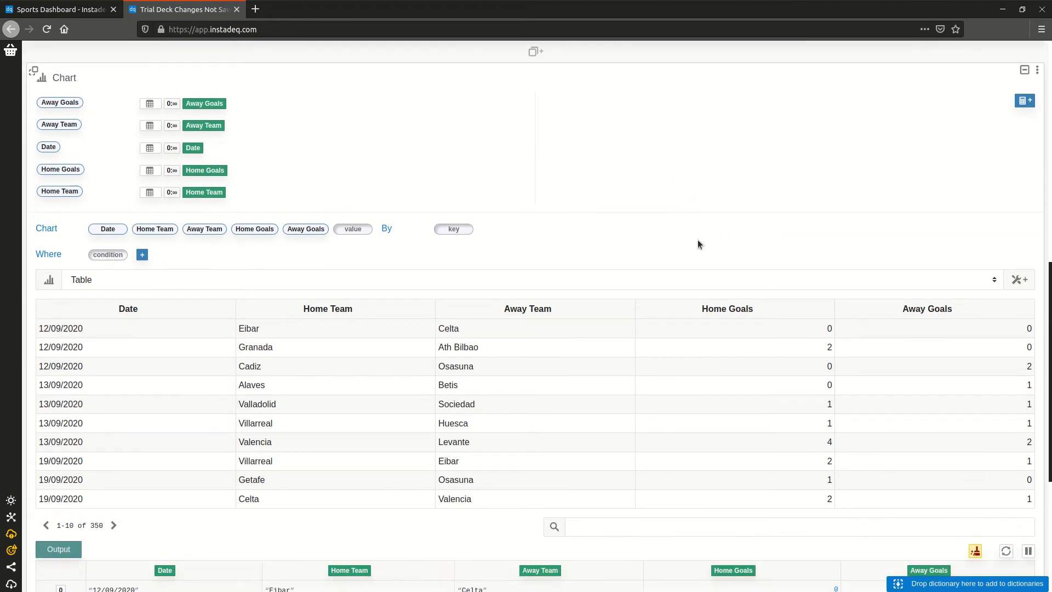
Insert a Group By card between the CSV File card and the Chart card
scroll(393, 163, "up", 4)
left_click(417, 213)
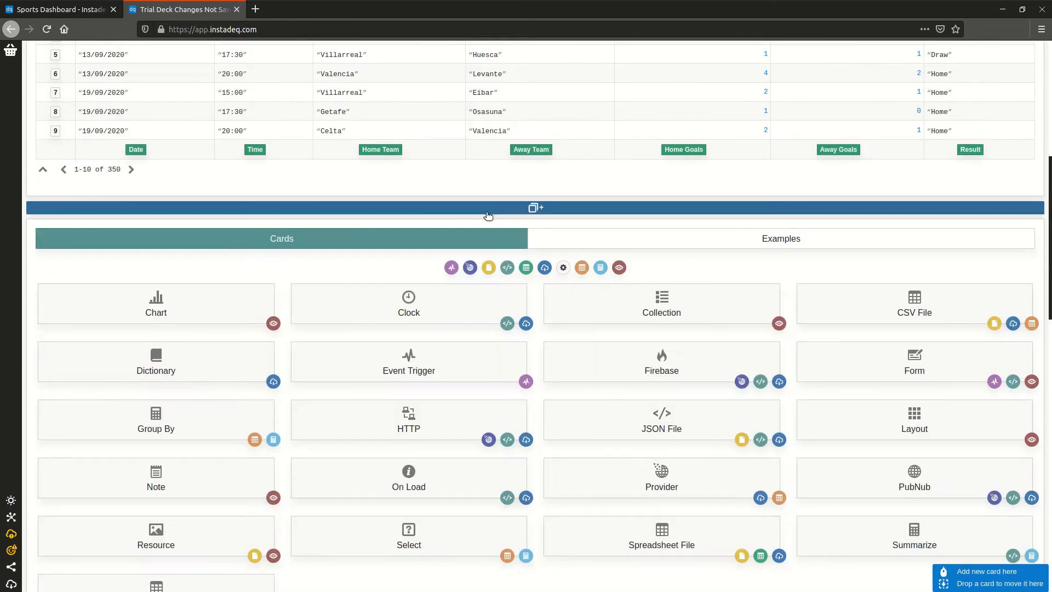
scroll(590, 223, "up", 1)
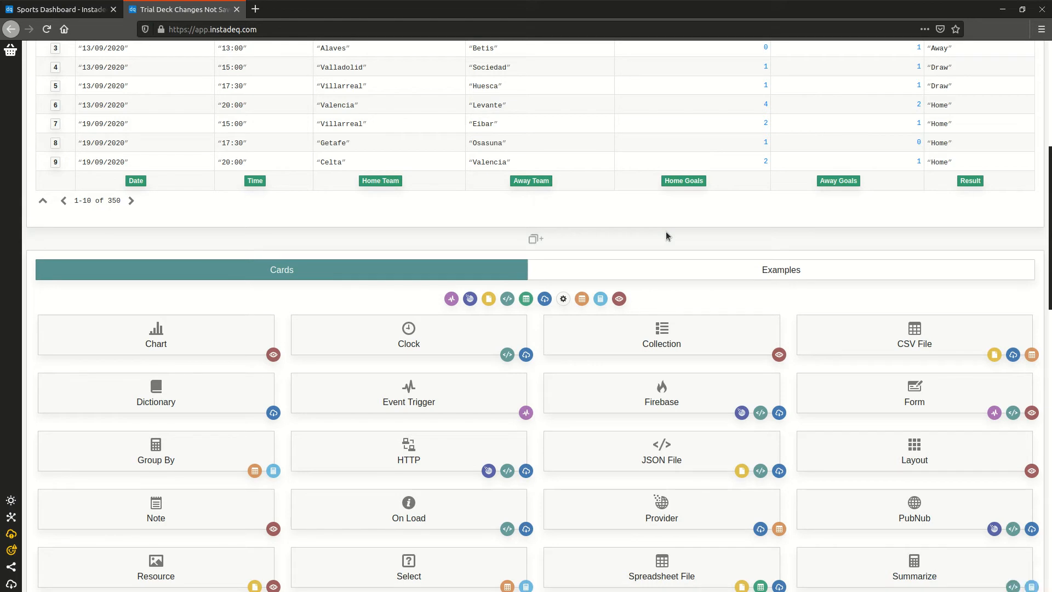
scroll(667, 235, "down", 2)
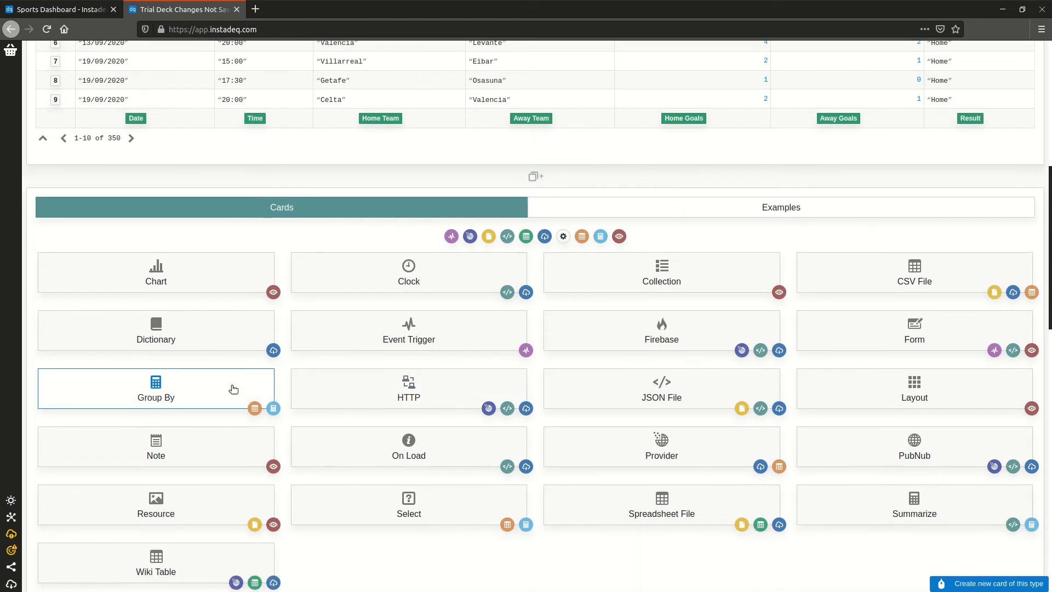
left_click(232, 390)
Select the Count of the CSV's Result column in the Group By card and group it by Result
scroll(935, 183, "up", 1)
left_click_drag(970, 149, 114, 290)
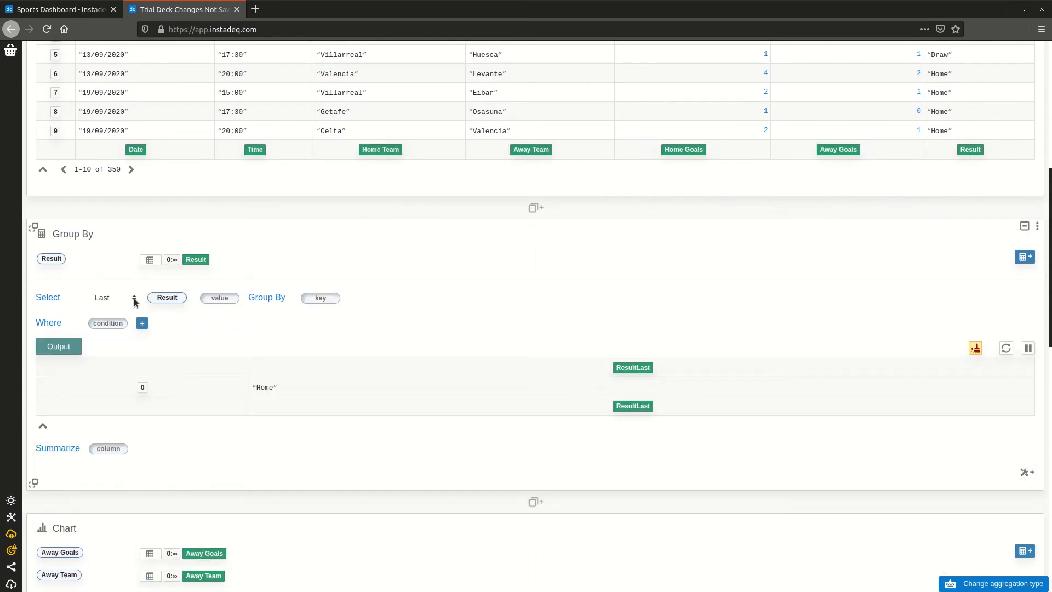
left_click(122, 299)
left_click(113, 327)
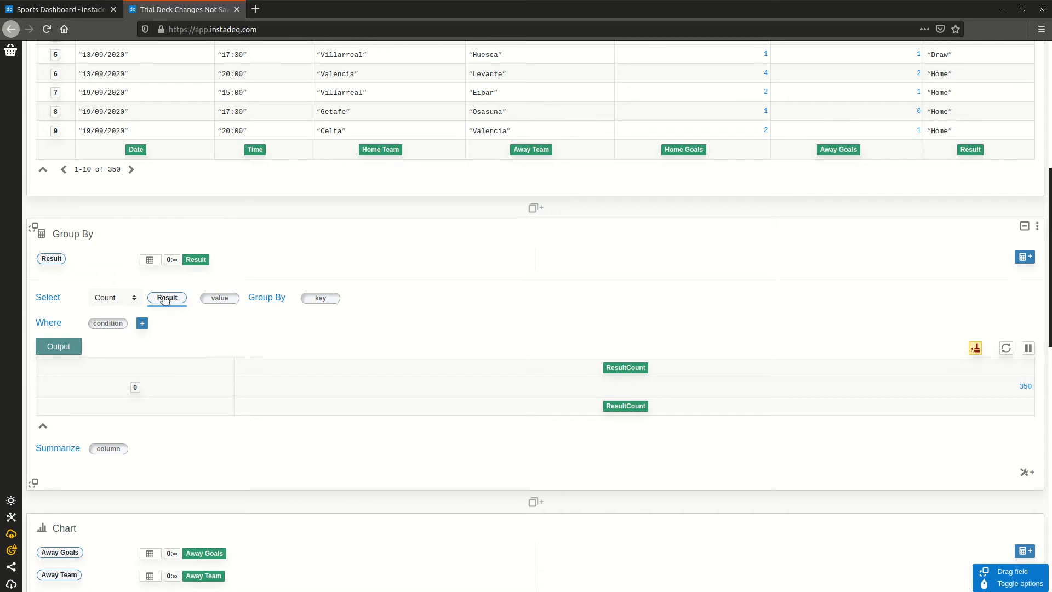
left_click_drag(166, 299, 321, 298)
scroll(570, 271, "down", 2)
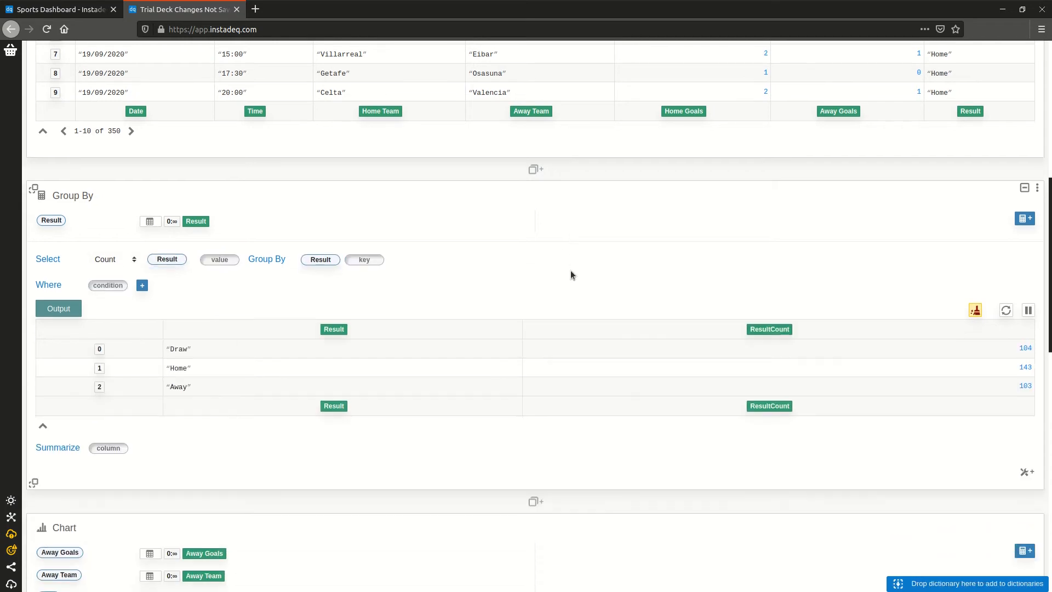
Add a Chart card below the Group By card and chart ResultCount by Result
left_click(458, 446)
scroll(519, 324, "down", 2)
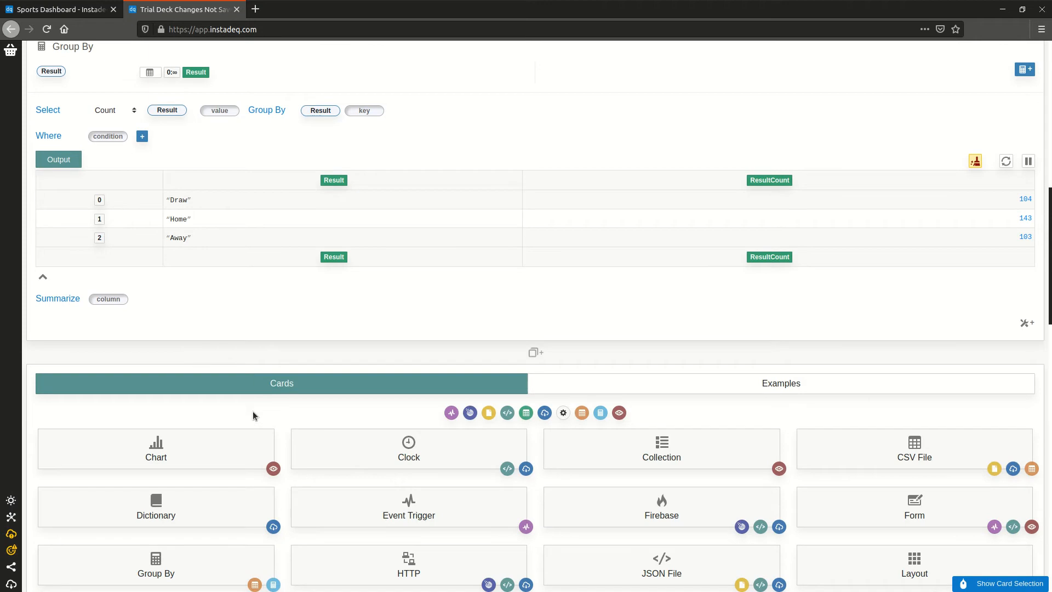
left_click(241, 447)
scroll(445, 333, "down", 3)
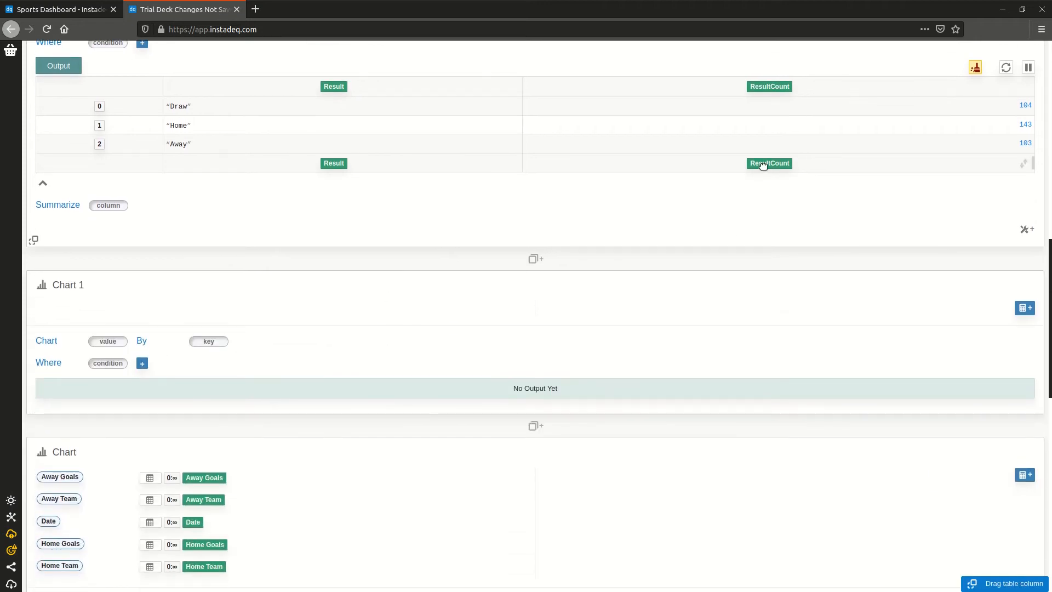
left_click_drag(763, 163, 104, 341)
left_click_drag(334, 86, 282, 349)
scroll(581, 314, "down", 4)
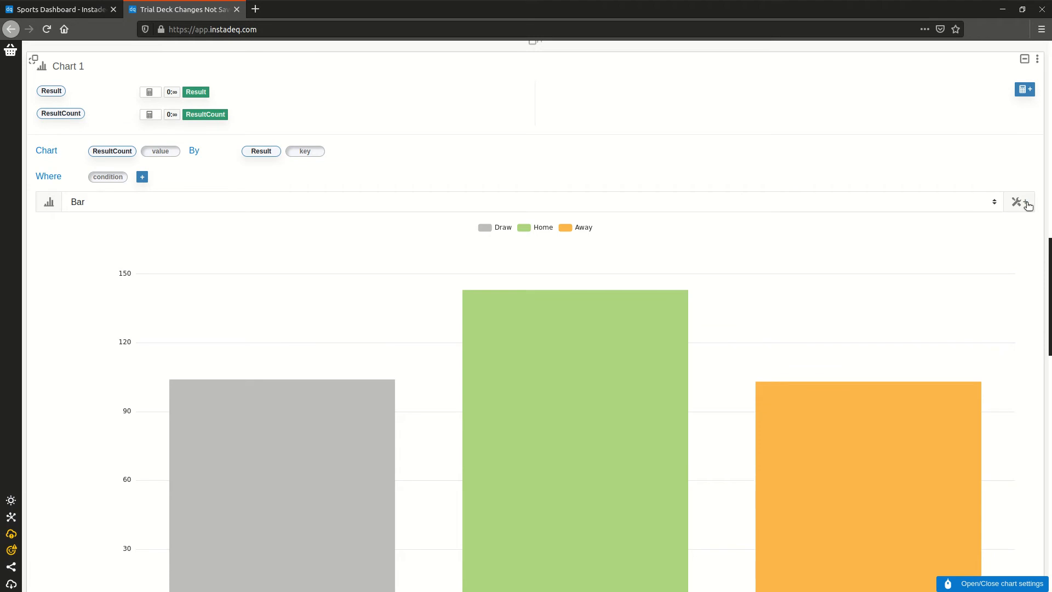
Change the ResultCount chart's type to Pie and set its inner radius to 59
left_click(951, 203)
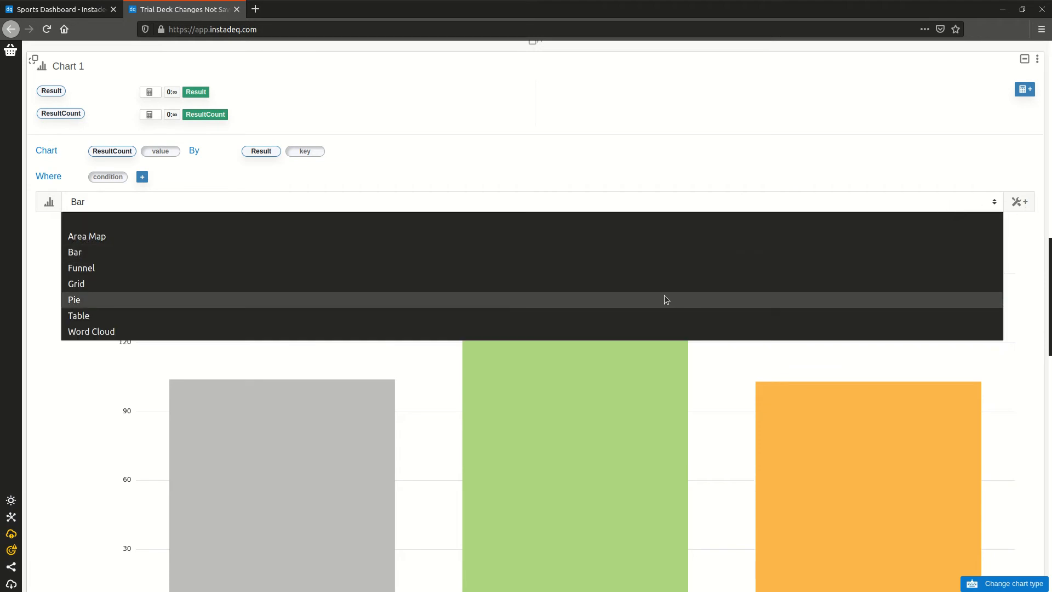
left_click(664, 297)
left_click(1019, 201)
scroll(837, 173, "down", 3)
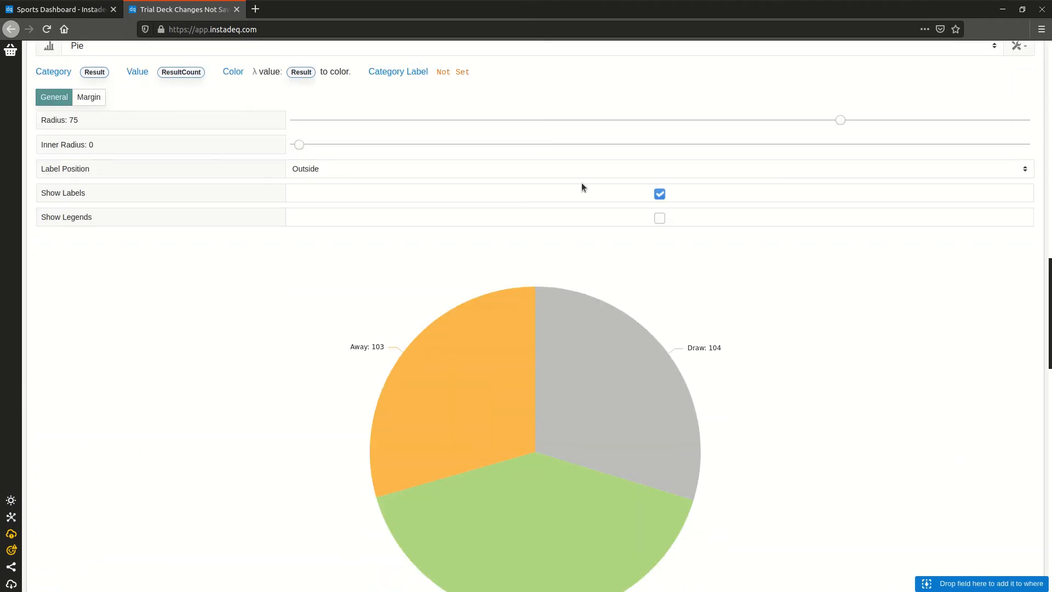
left_click_drag(298, 147, 723, 156)
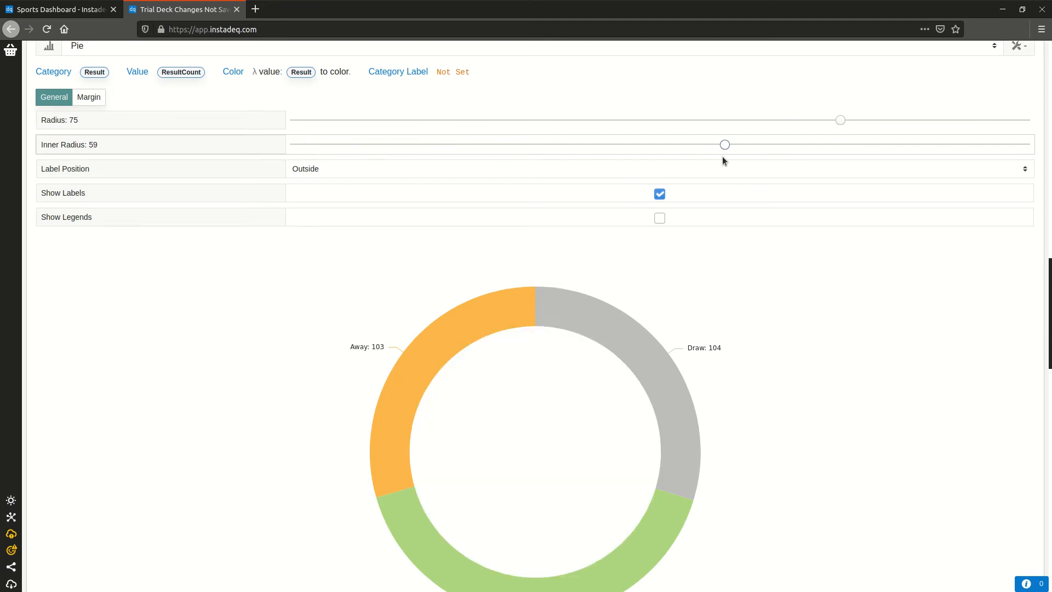
scroll(1022, 107, "up", 1)
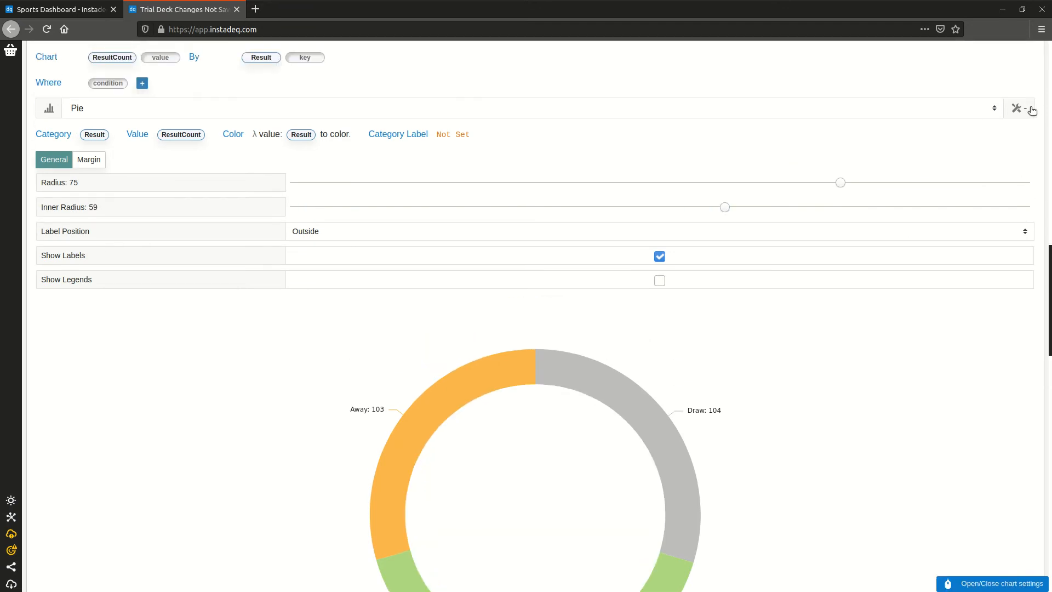
left_click(1019, 108)
scroll(712, 189, "up", 2)
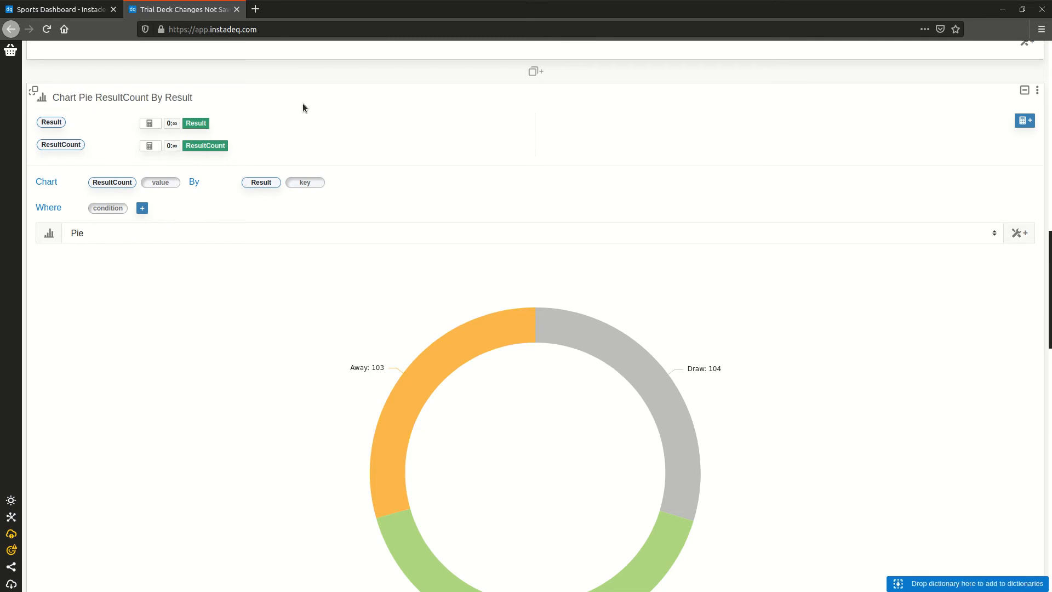
Review the titles and contents of the two chart cards and return to the CSV match data
scroll(87, 296, "down", 3)
scroll(66, 308, "down", 4)
scroll(323, 323, "down", 4)
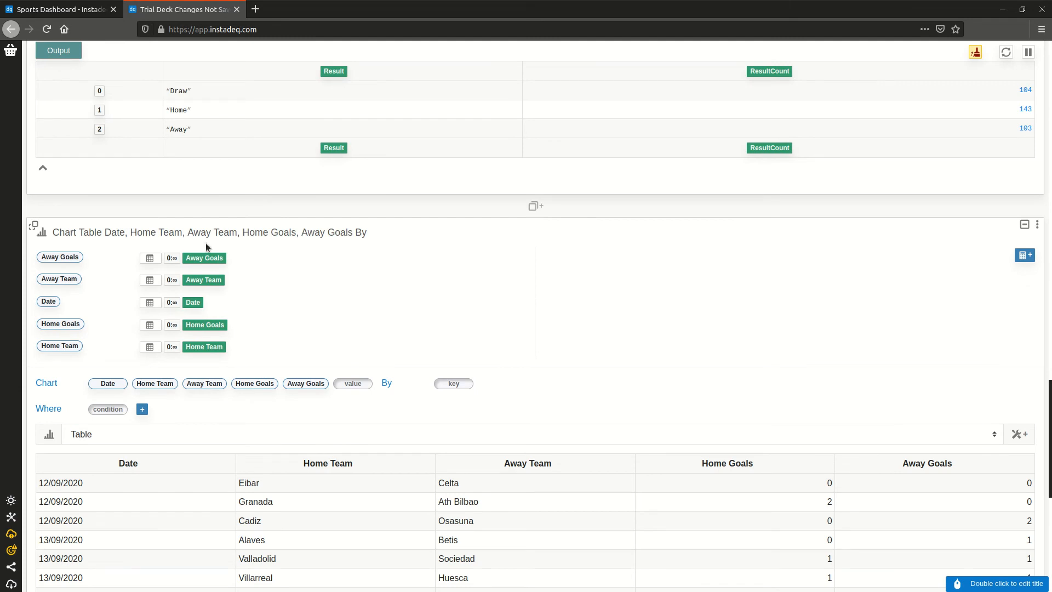
scroll(1044, 228, "up", 3)
scroll(1044, 228, "up", 11)
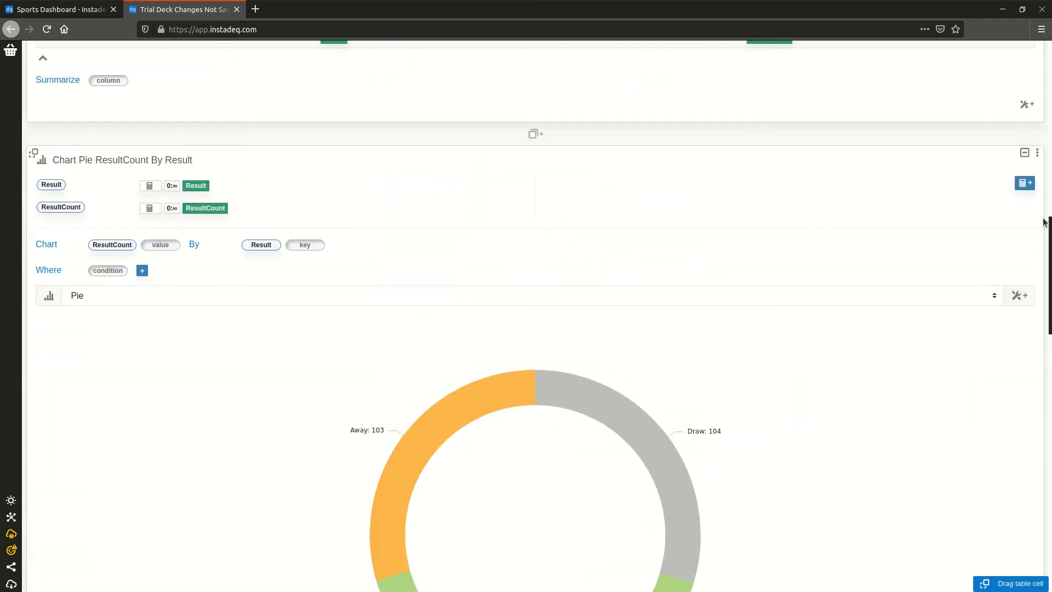
scroll(726, 219, "up", 6)
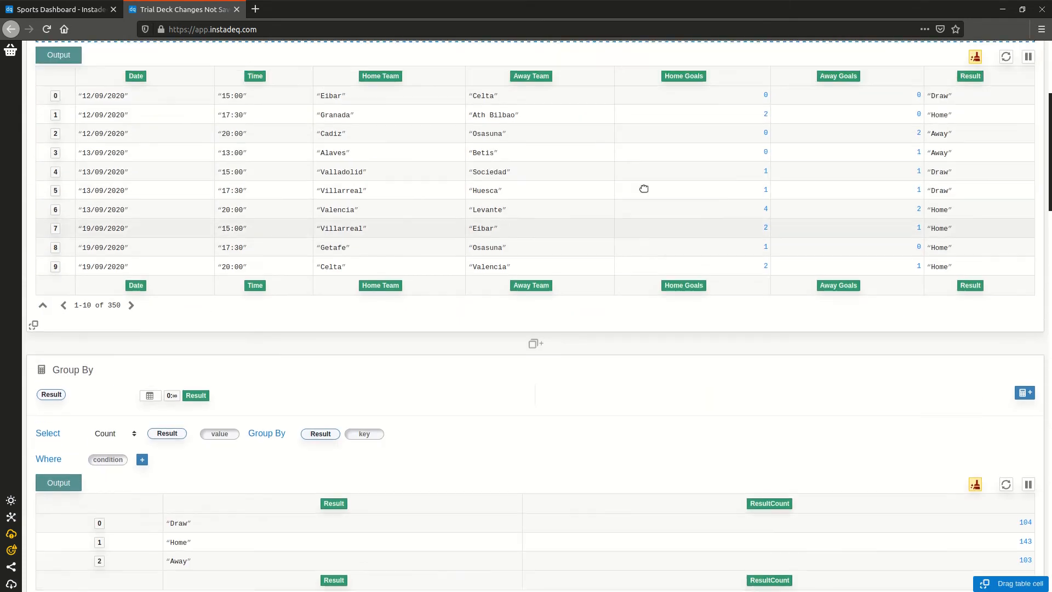
scroll(590, 194, "up", 2)
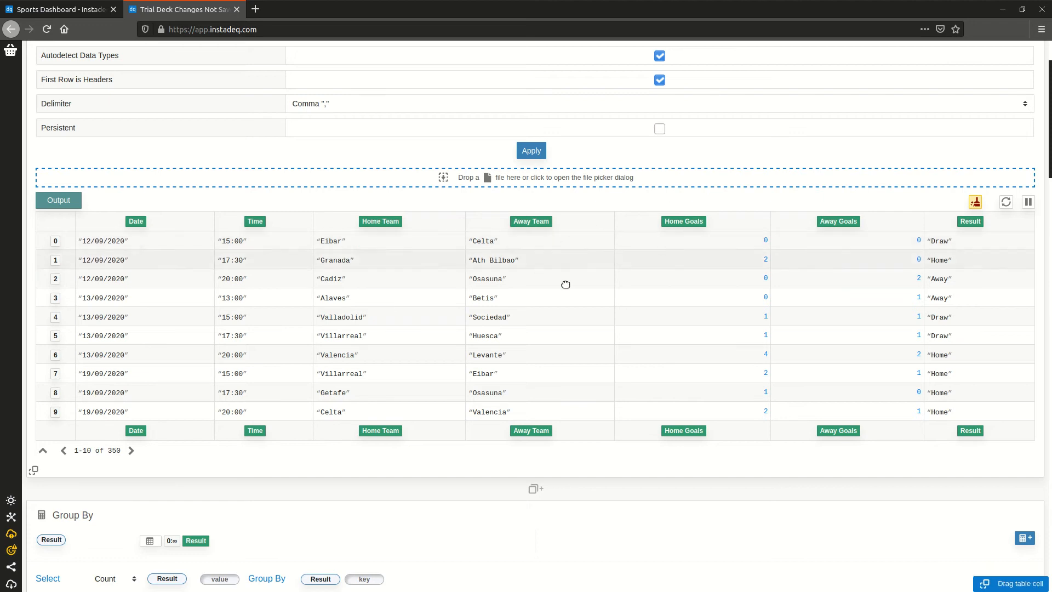
Insert a Select card between the CSV File card and the Group By card
left_click(437, 489)
scroll(437, 377, "down", 5)
scroll(431, 282, "down", 3)
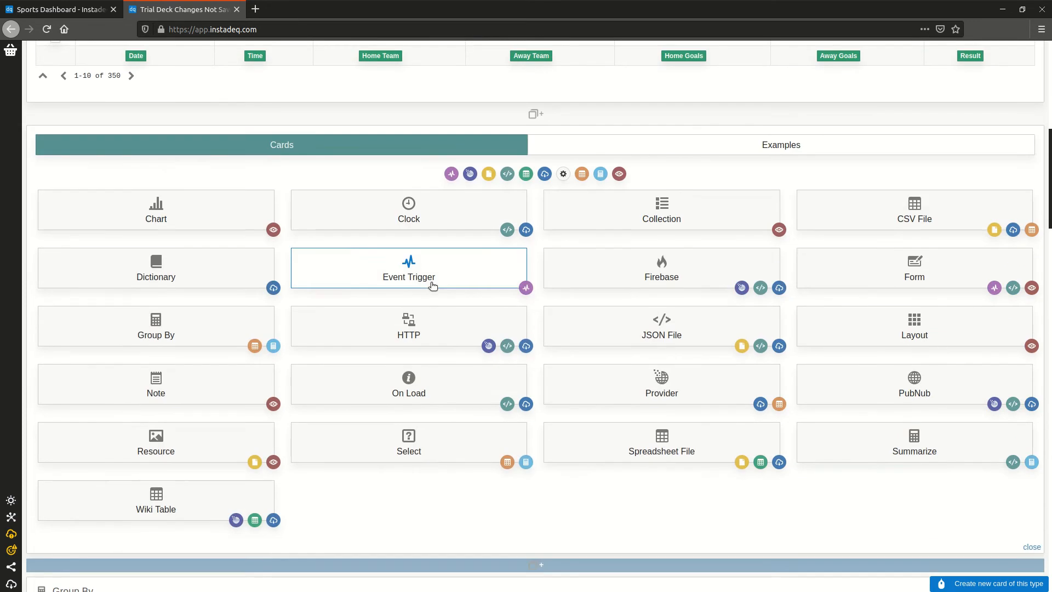
left_click(348, 437)
Select the CSV's Home Team and Home Goals columns as values in the Select card
scroll(548, 278, "up", 3)
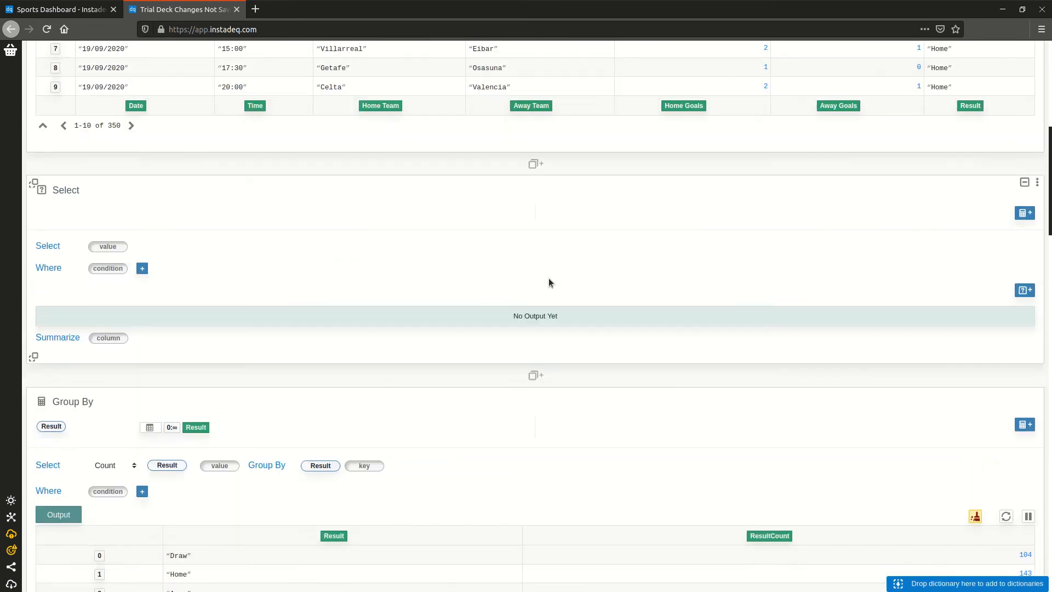
left_click_drag(388, 210, 110, 353)
left_click_drag(684, 212, 167, 363)
scroll(673, 335, "down", 3)
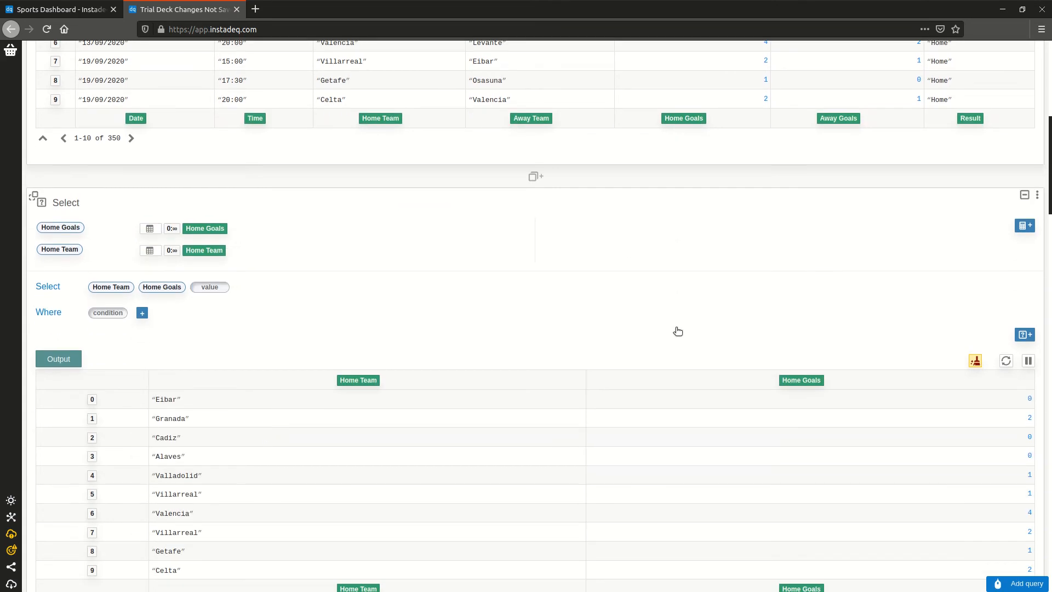
Add a second query to the Select card and compare its row count with the CSV table's
left_click(1025, 335)
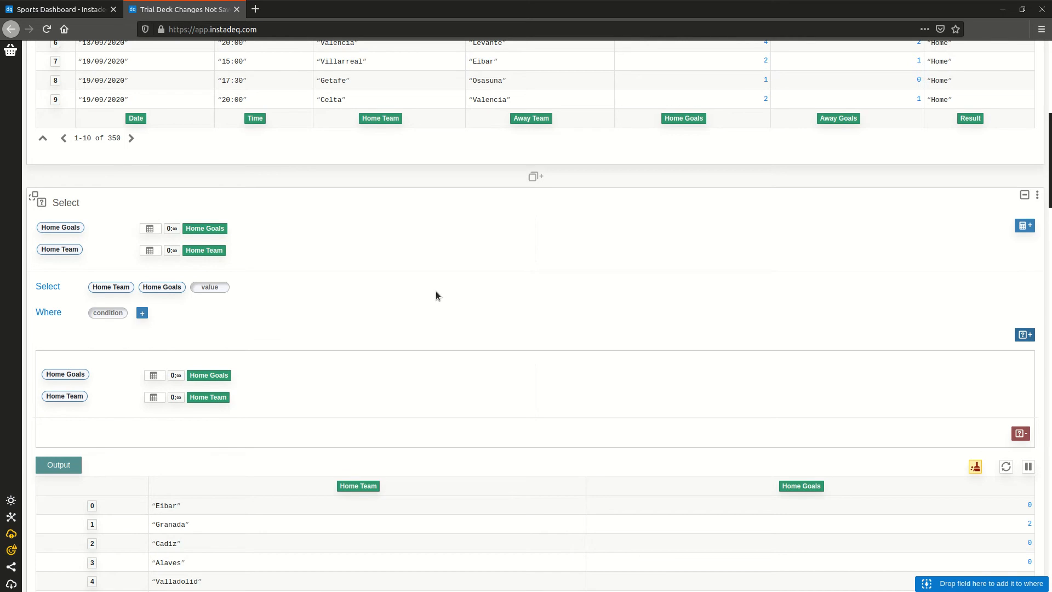
scroll(435, 281, "down", 3)
scroll(435, 281, "up", 1)
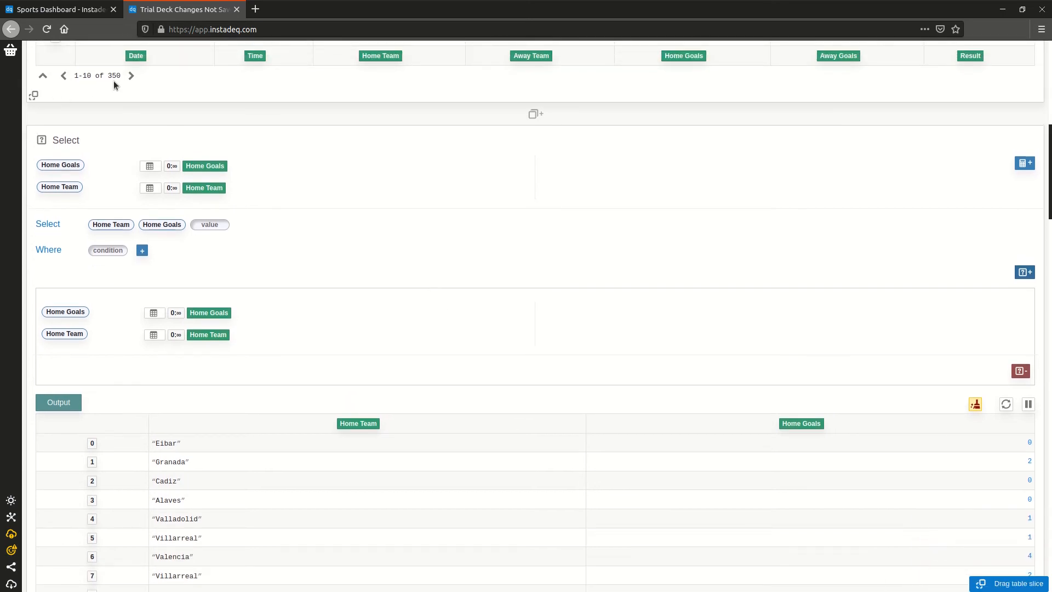
scroll(396, 167, "down", 6)
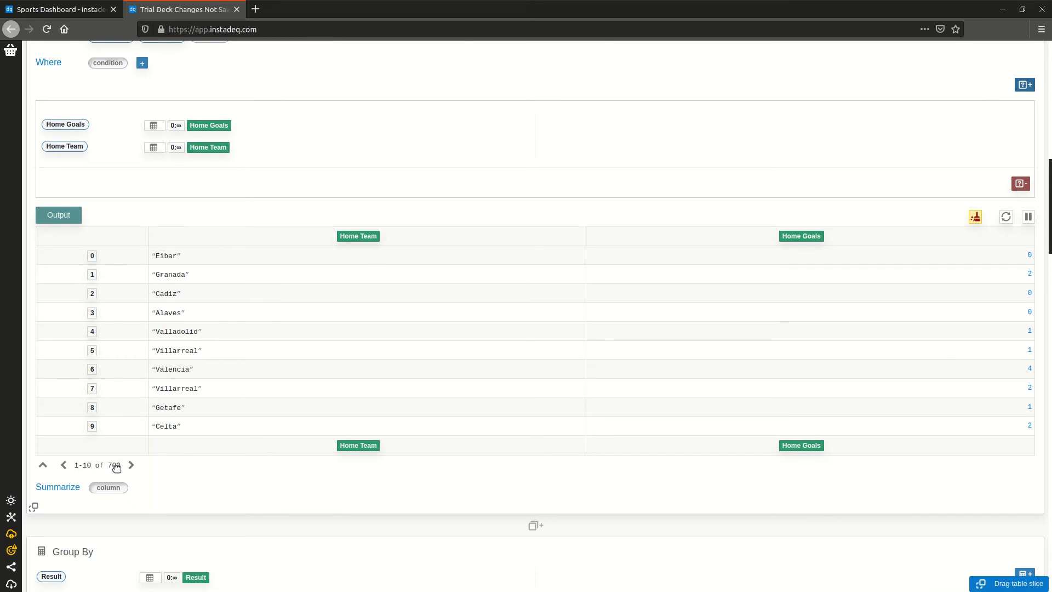
Map the Select card's second query to Away Team and Away Goals in place of the home columns
scroll(567, 149, "up", 8)
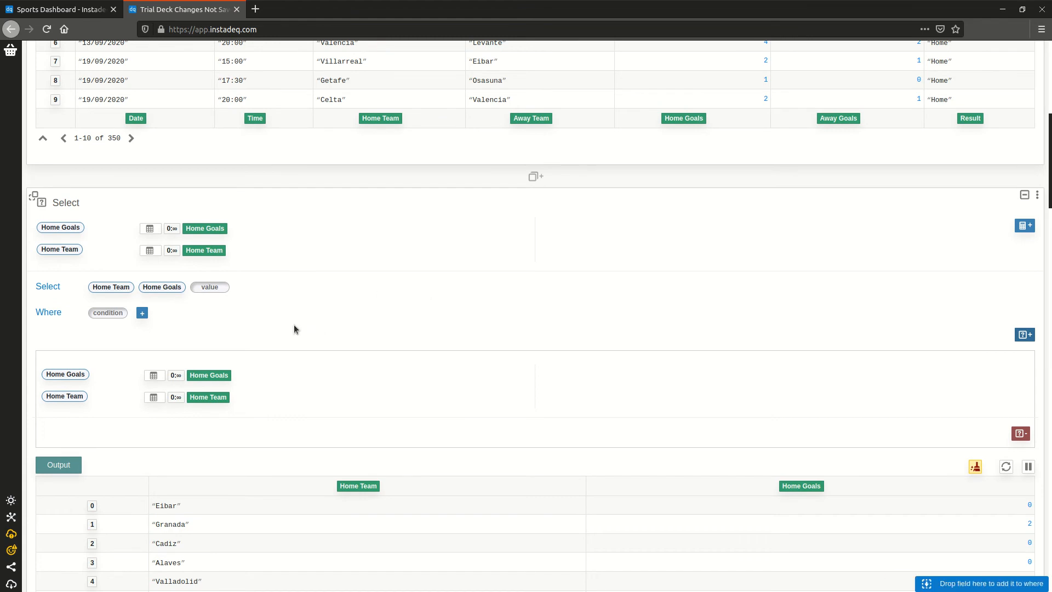
left_click_drag(524, 126, 267, 399)
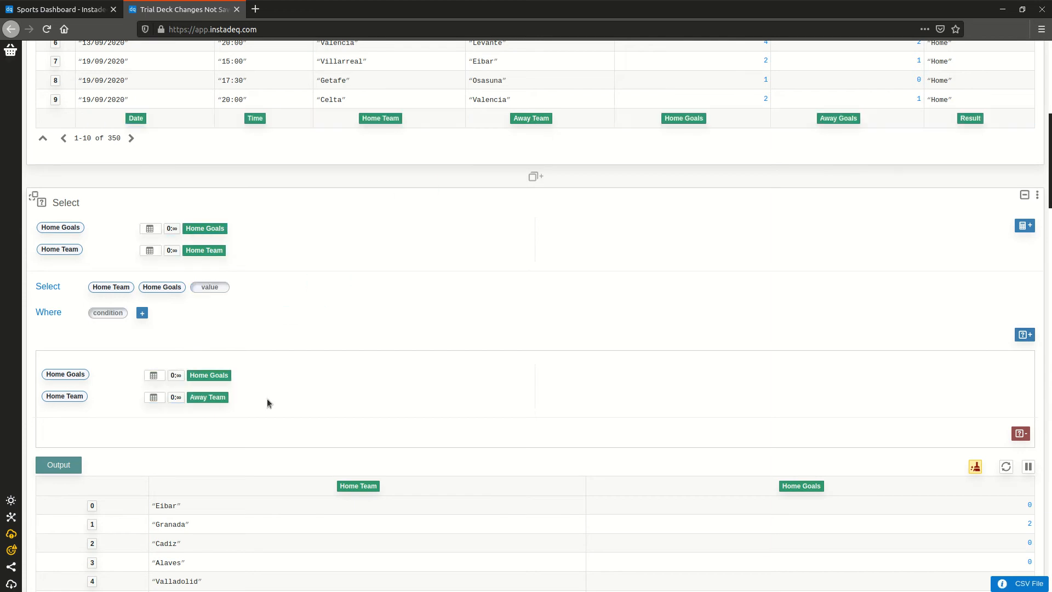
left_click(215, 377)
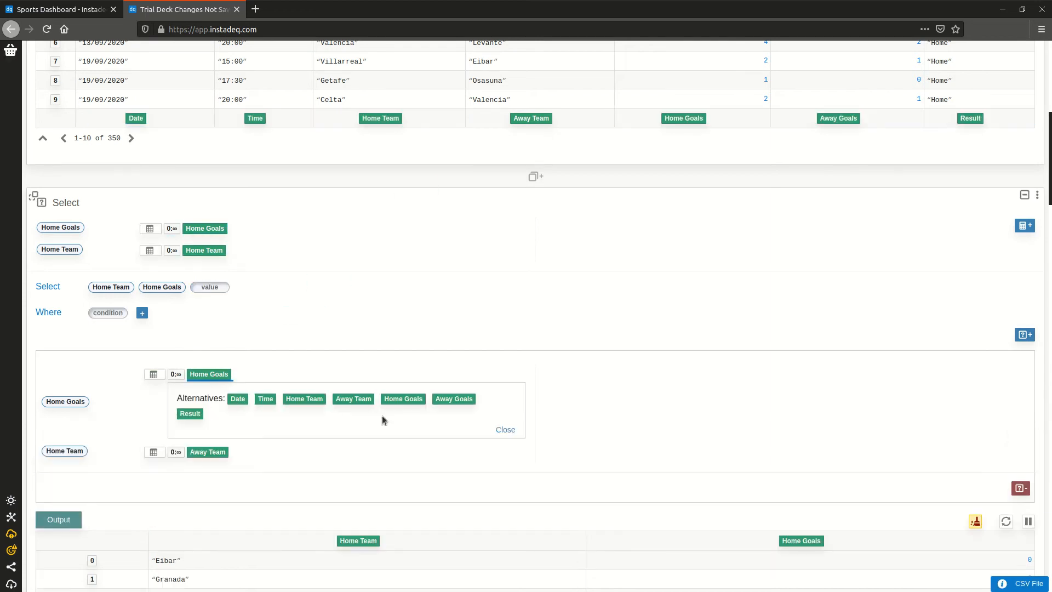
left_click(453, 406)
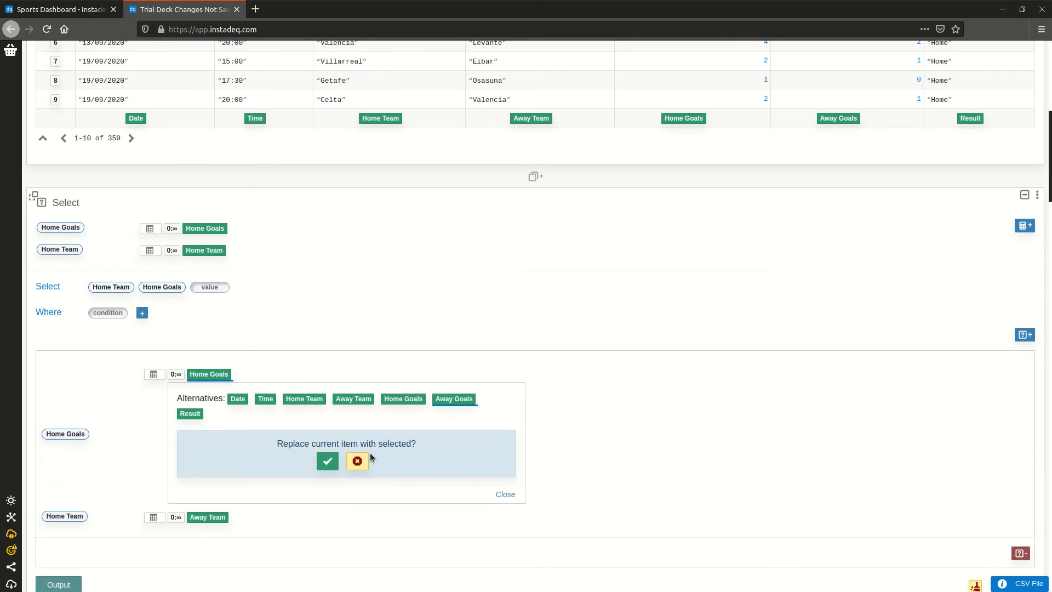
left_click(327, 461)
Add a named value called Type to the Select card
scroll(654, 256, "down", 2)
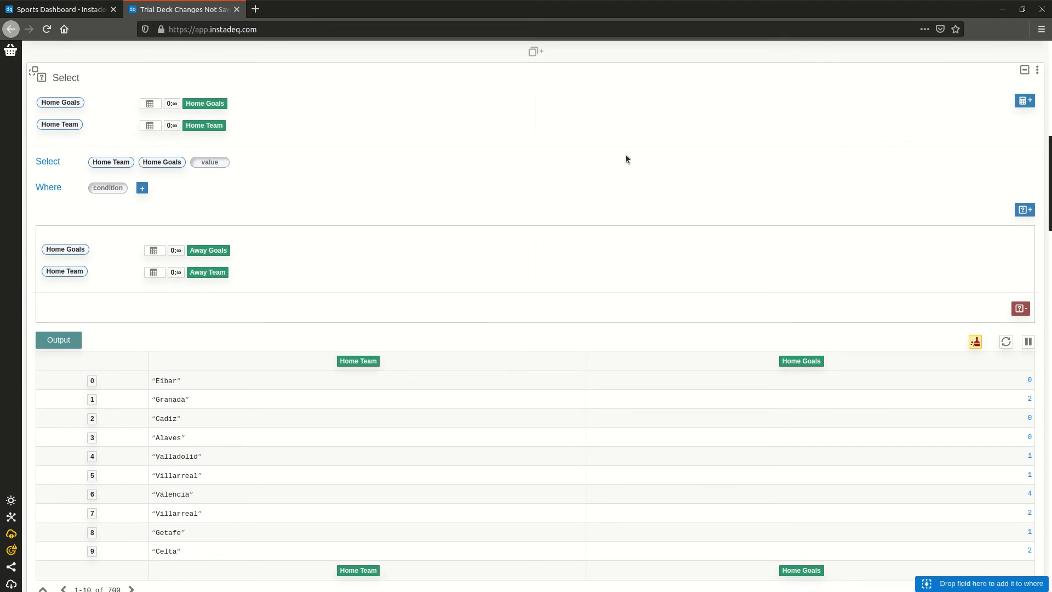
left_click(1025, 100)
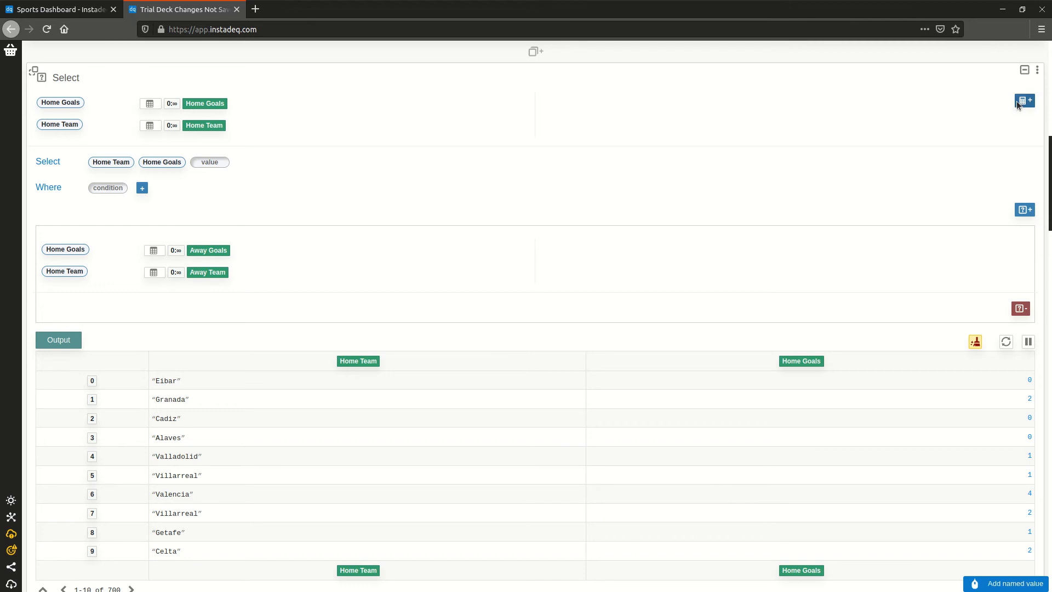
left_click(557, 102)
left_click(653, 104)
double_click(655, 104)
type("Type")
key("Return")
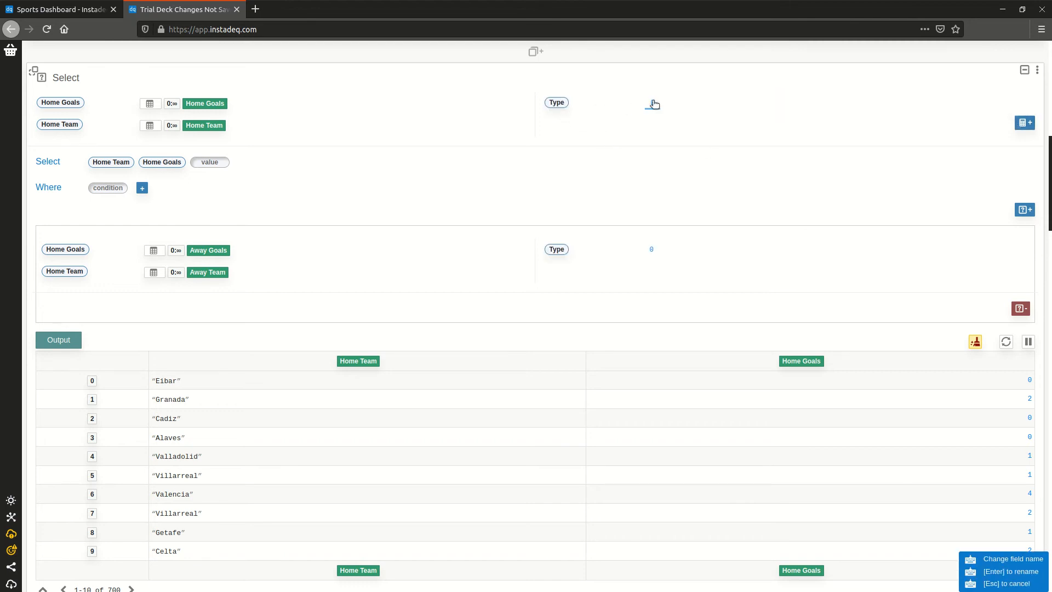
Set Type to the text "Home" in the first query and "Away" in the second query
left_click(654, 104)
left_click(642, 192)
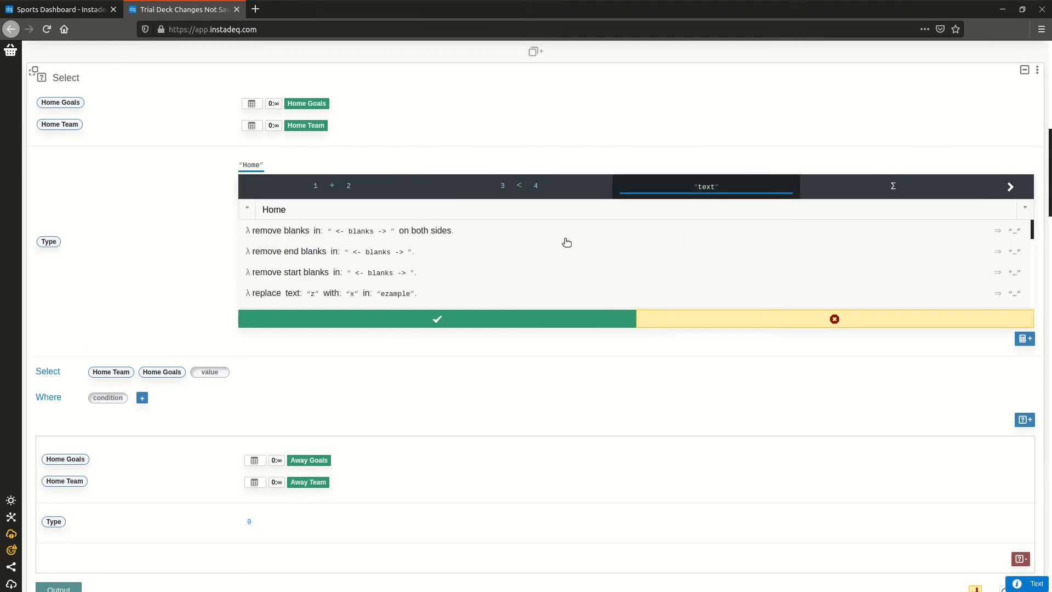
left_click(545, 317)
left_click(652, 252)
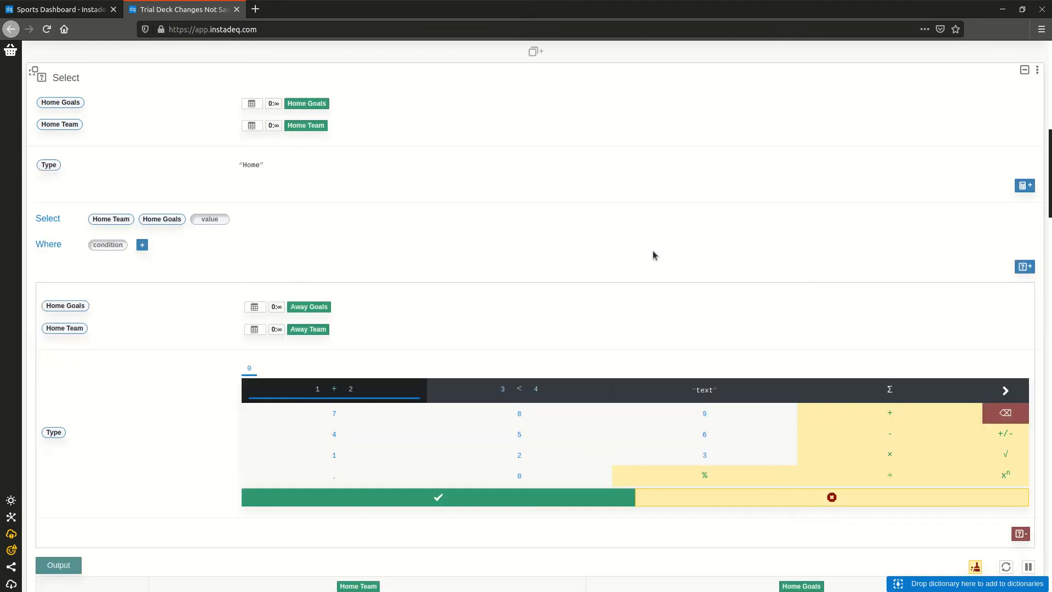
left_click(669, 394)
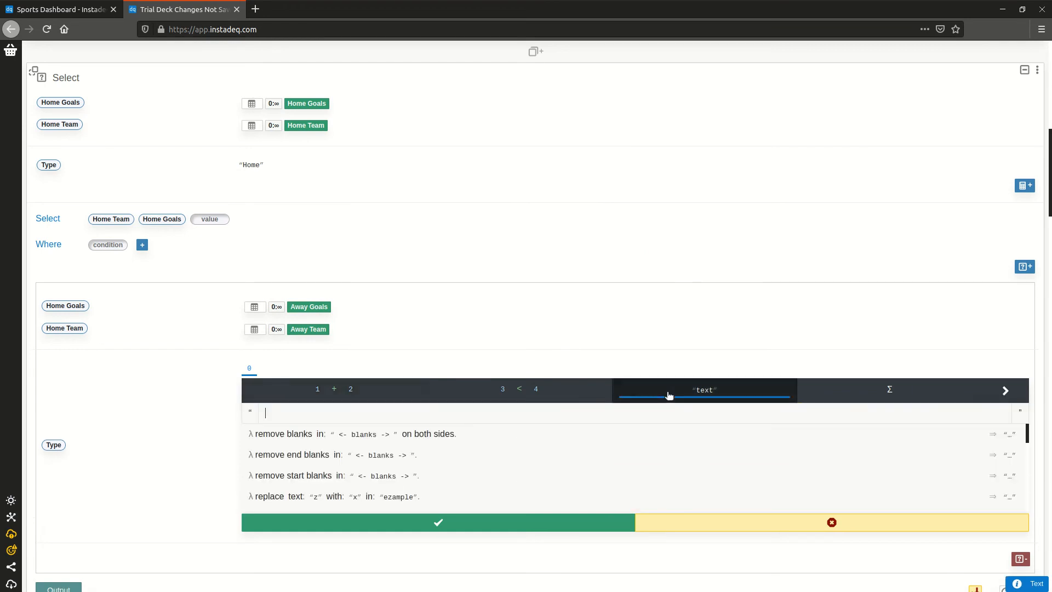
left_click(559, 522)
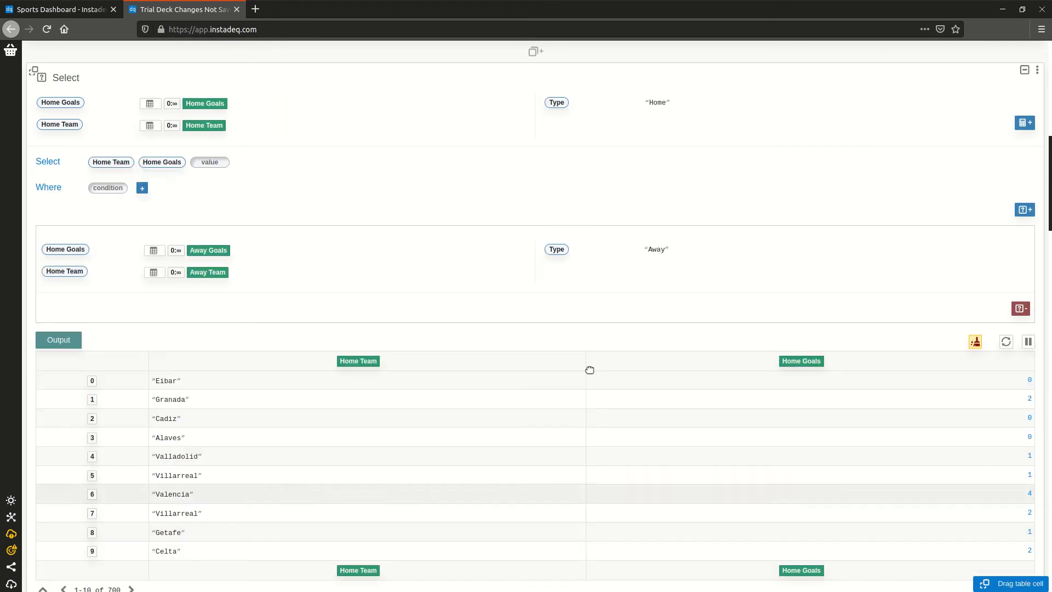
Add Type to the Select card's selected values
scroll(591, 208, "down", 4)
scroll(594, 204, "up", 5)
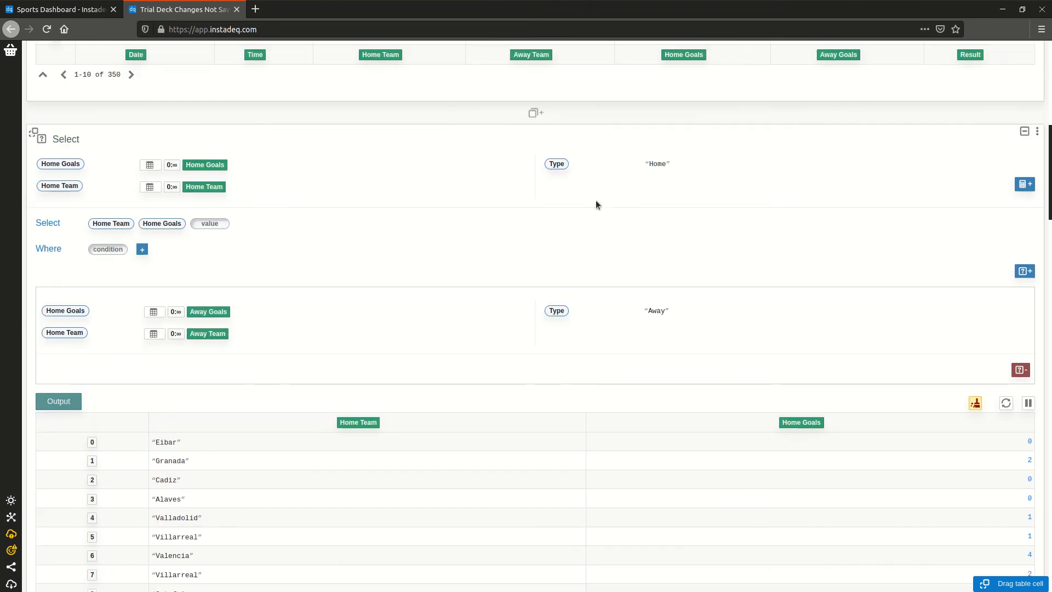
left_click_drag(557, 165, 210, 224)
Rename the Home Goals and Home Team fields to Goals and Team, and move the Goals column to the end of the output
left_click(60, 165)
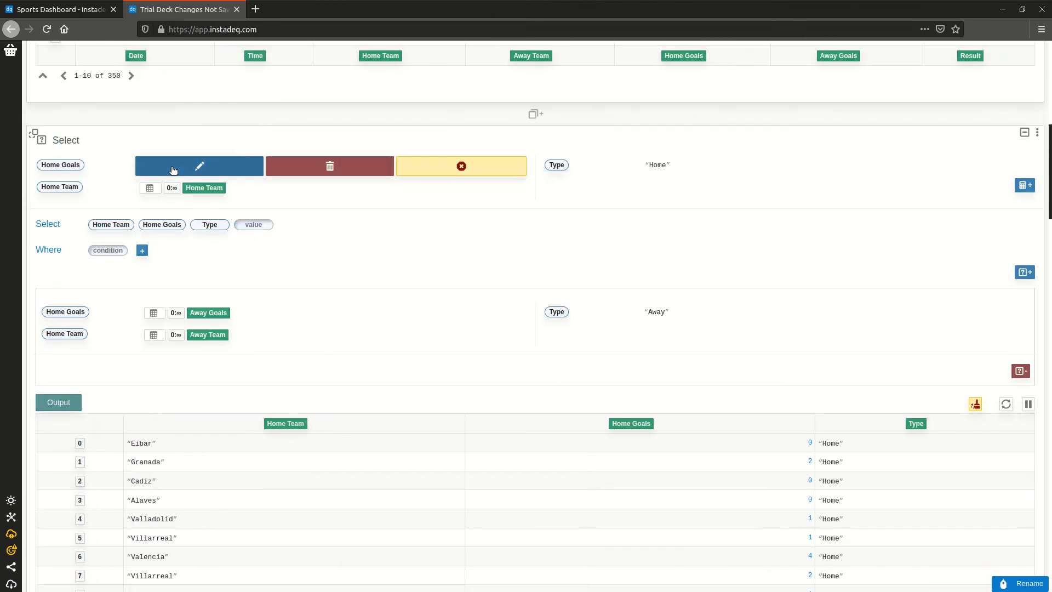
left_click(171, 167)
type("Goals")
key("Return")
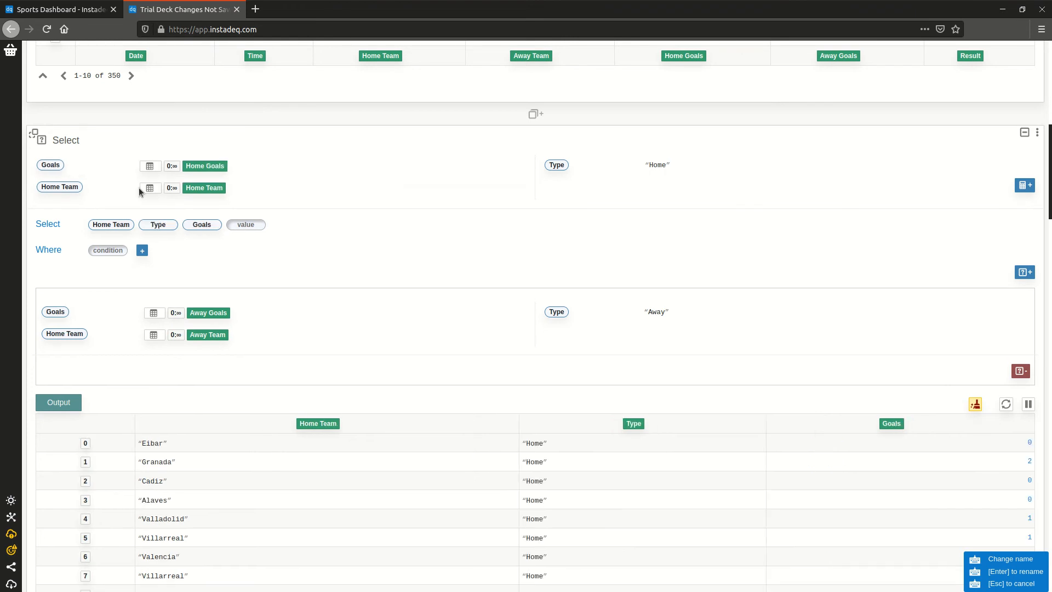
left_click(54, 188)
key("ctrl+a")
type("Te")
key("Return")
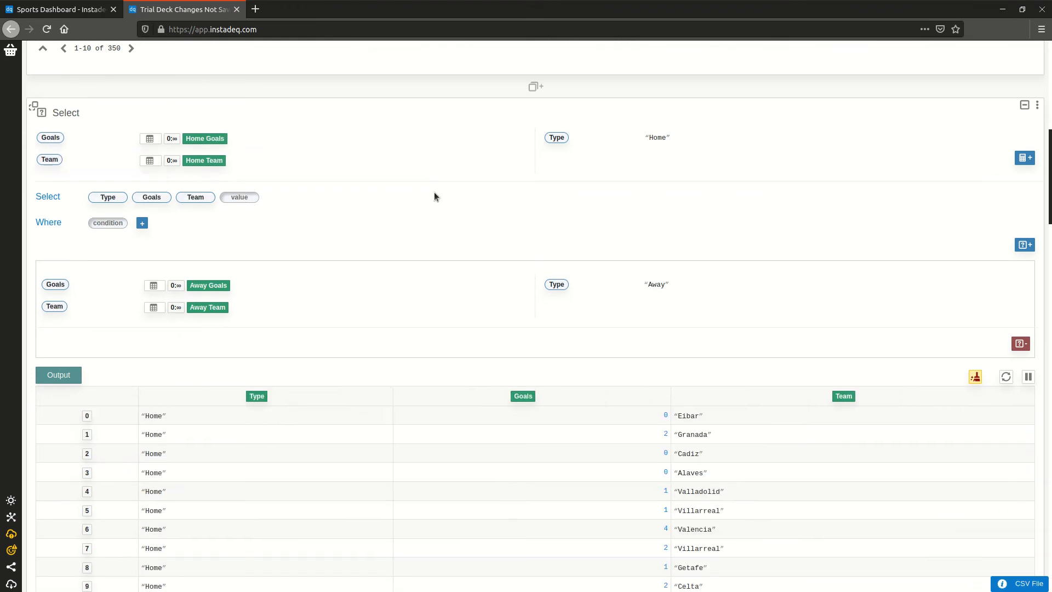
scroll(434, 192, "down", 4)
left_click_drag(523, 205, 910, 206)
Insert a Group By card between the Select card and the existing Group By card
scroll(695, 200, "down", 3)
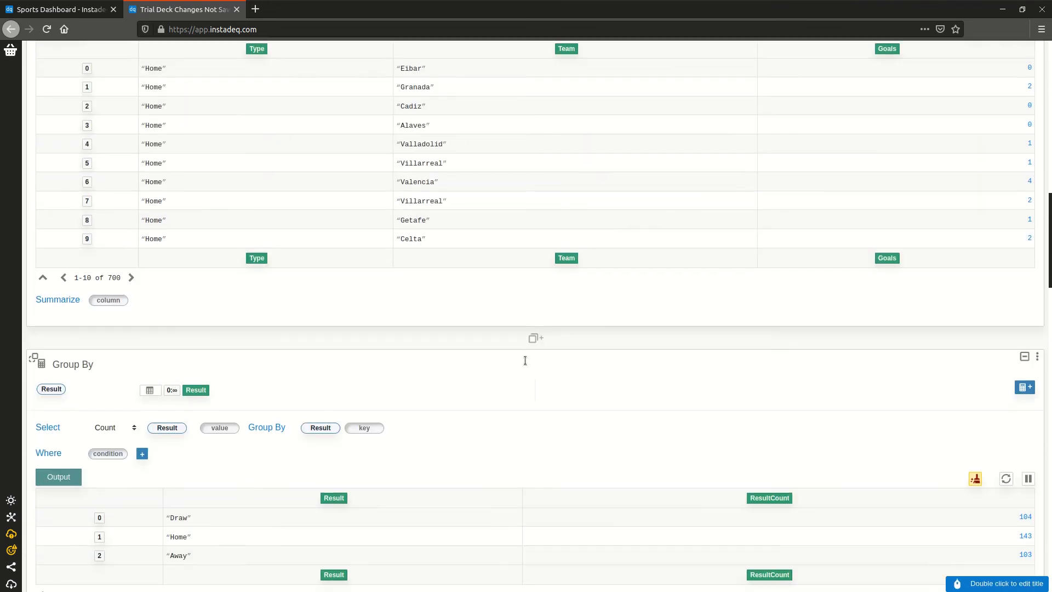
left_click(536, 338)
scroll(519, 306, "down", 3)
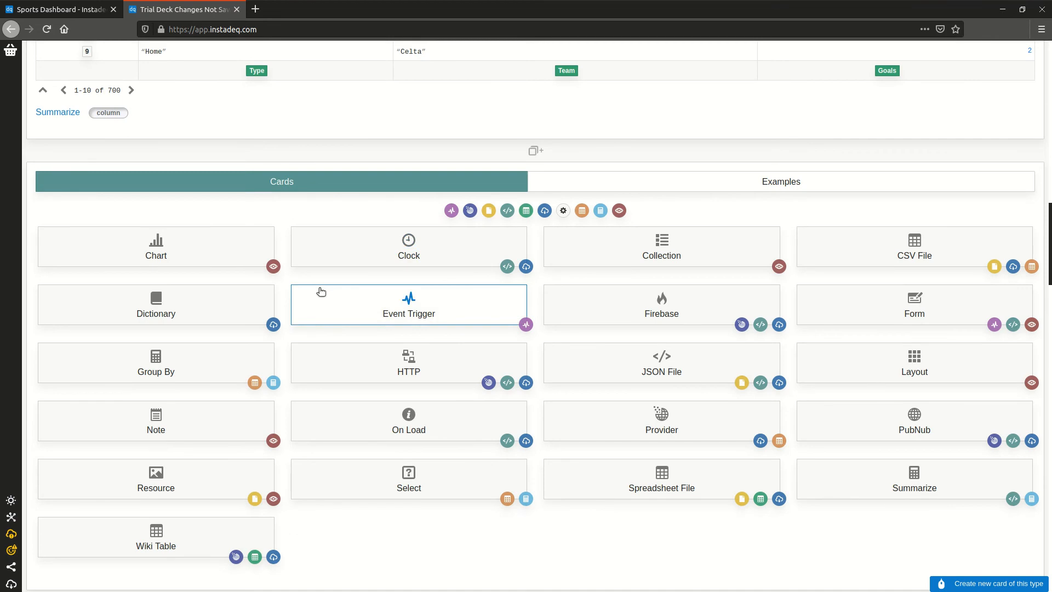
left_click(246, 360)
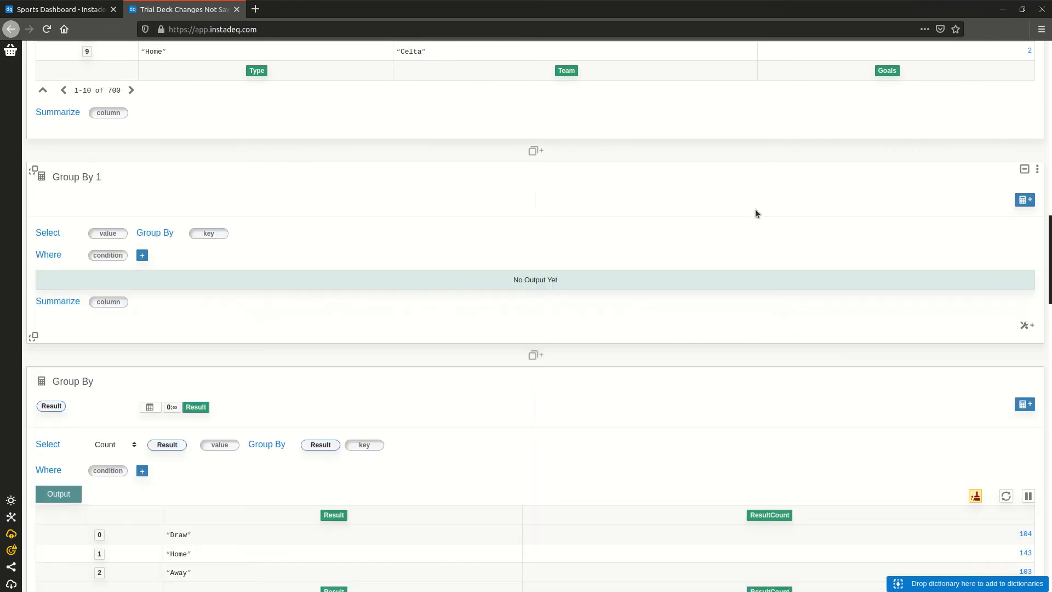
Add the Select card's Goals column as the new Group By card's value, aggregated by Sum
scroll(811, 180, "up", 2)
left_click_drag(886, 134, 115, 298)
left_click(122, 305)
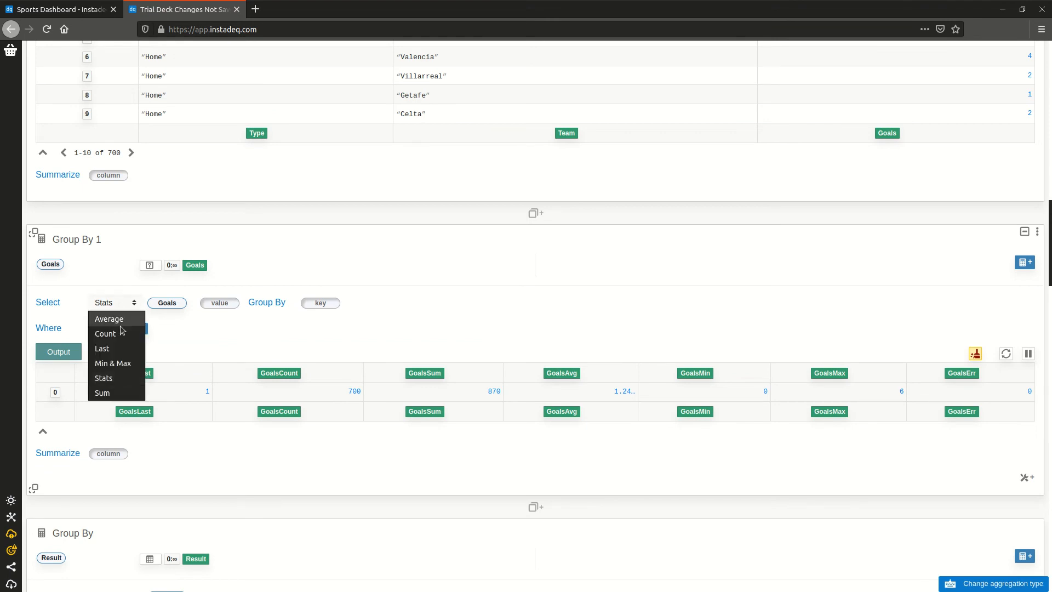
left_click(106, 392)
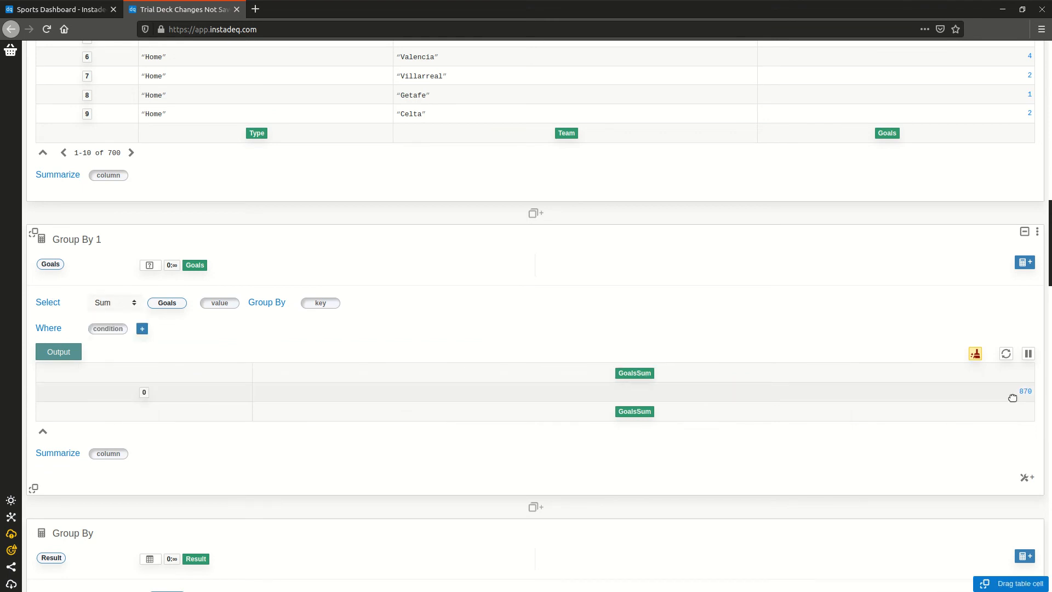
Group the goal sums by the Select card's Type and Team columns
scroll(894, 291, "up", 2)
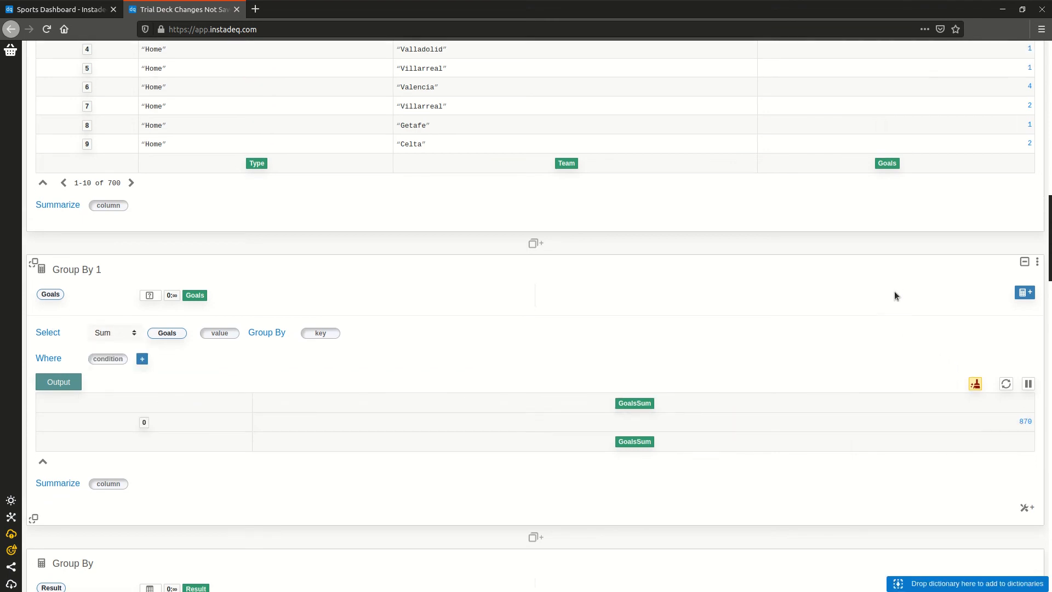
left_click_drag(289, 257, 321, 365)
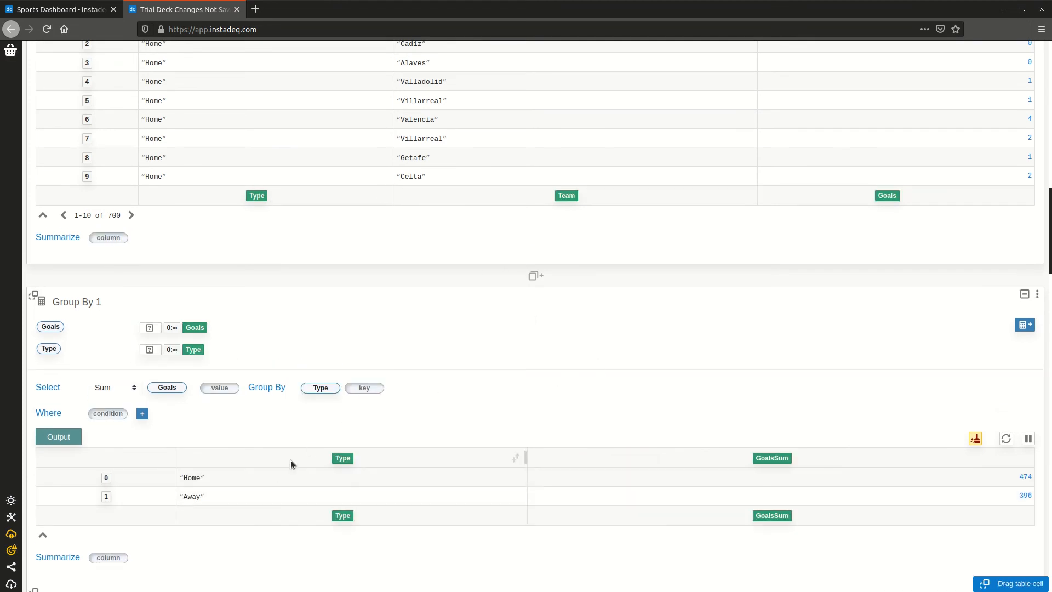
left_click_drag(559, 204, 377, 389)
Insert a Chart card directly below the Group By 1 card
scroll(687, 378, "down", 5)
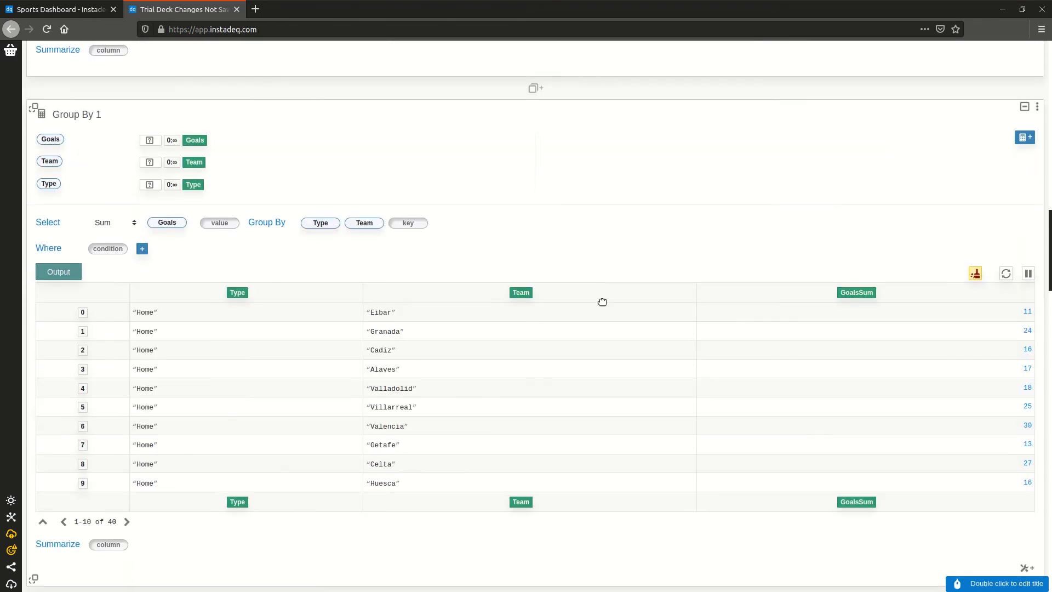
left_click(446, 442)
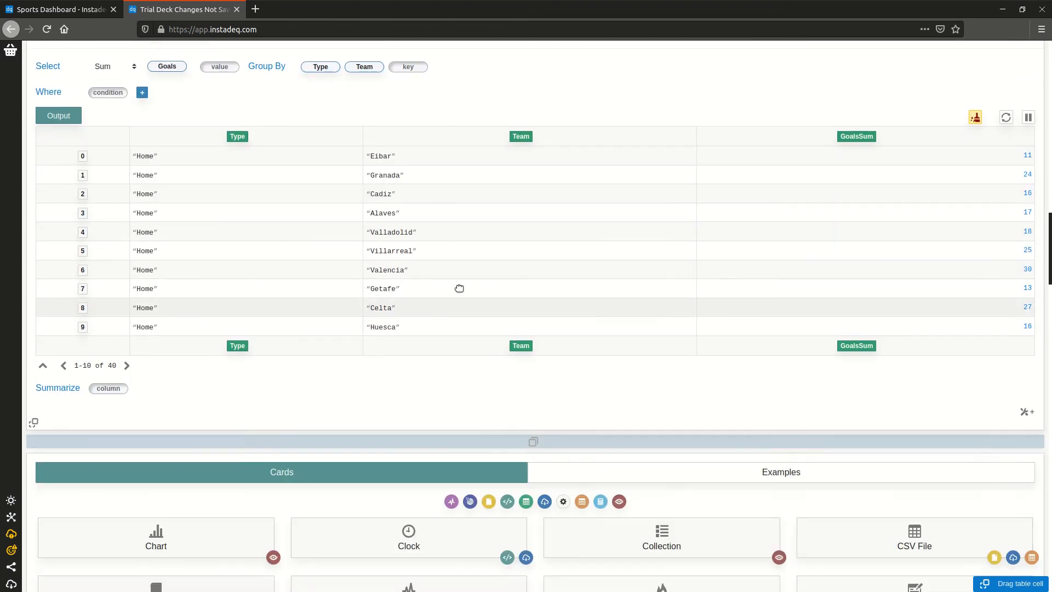
left_click(228, 380)
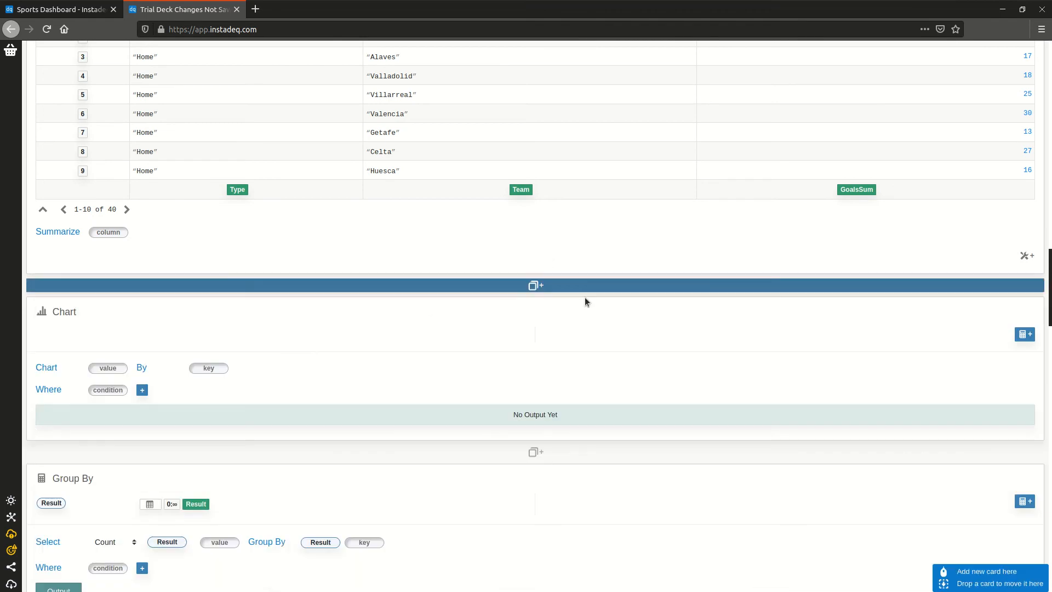
Chart GoalsSum by Type and Team in the new Chart card
left_click_drag(847, 189, 108, 368)
left_click_drag(237, 189, 255, 373)
left_click_drag(513, 190, 298, 395)
Change the goals chart's type to Stacked
scroll(737, 308, "down", 3)
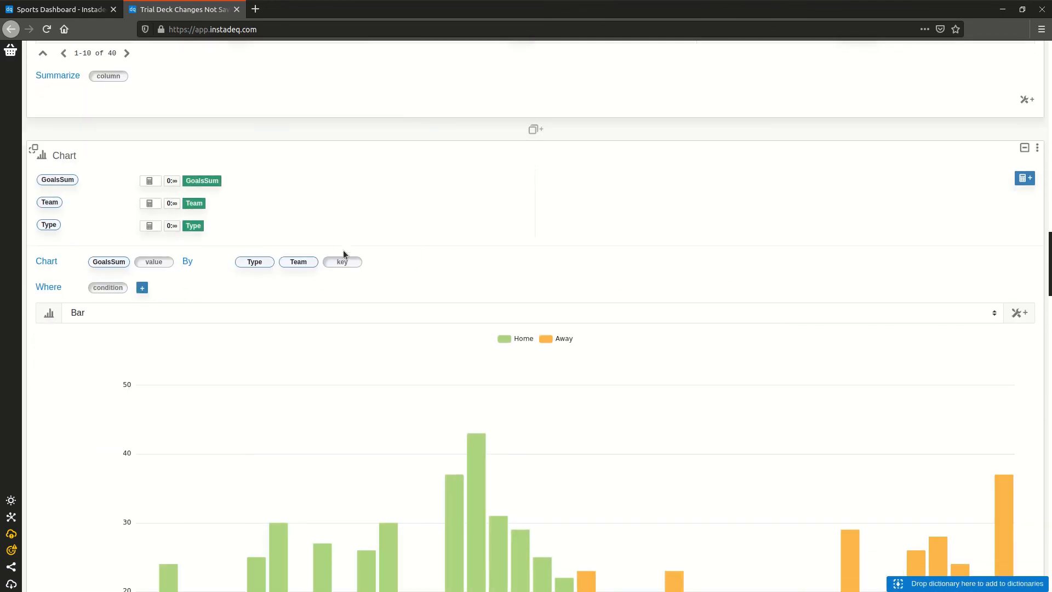
left_click(358, 317)
scroll(323, 389, "down", 1)
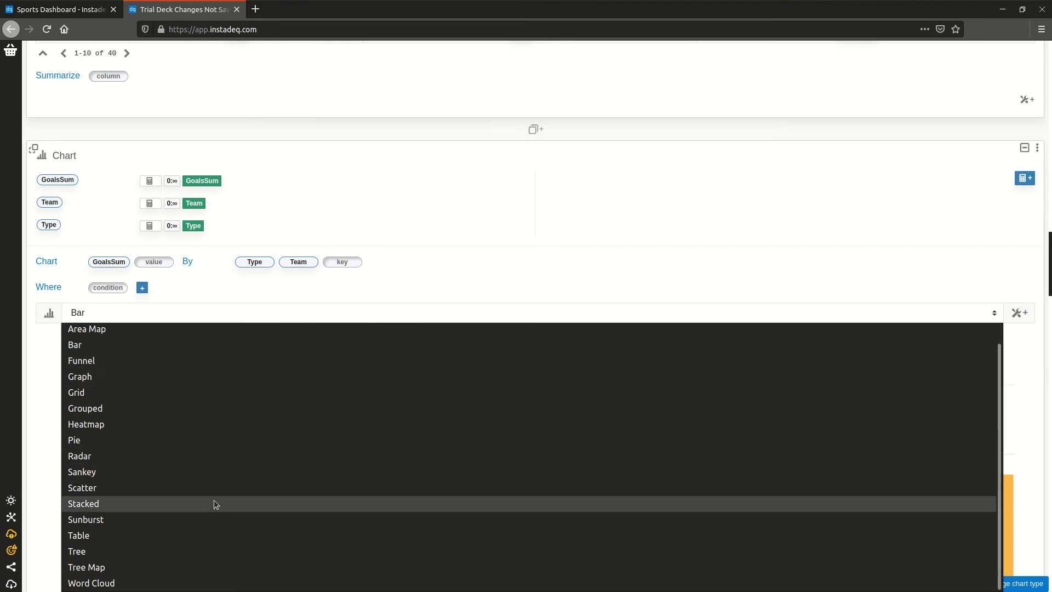
left_click(214, 504)
Turn off the stacked chart's legends and set its left margin to 5
scroll(1017, 224, "down", 3)
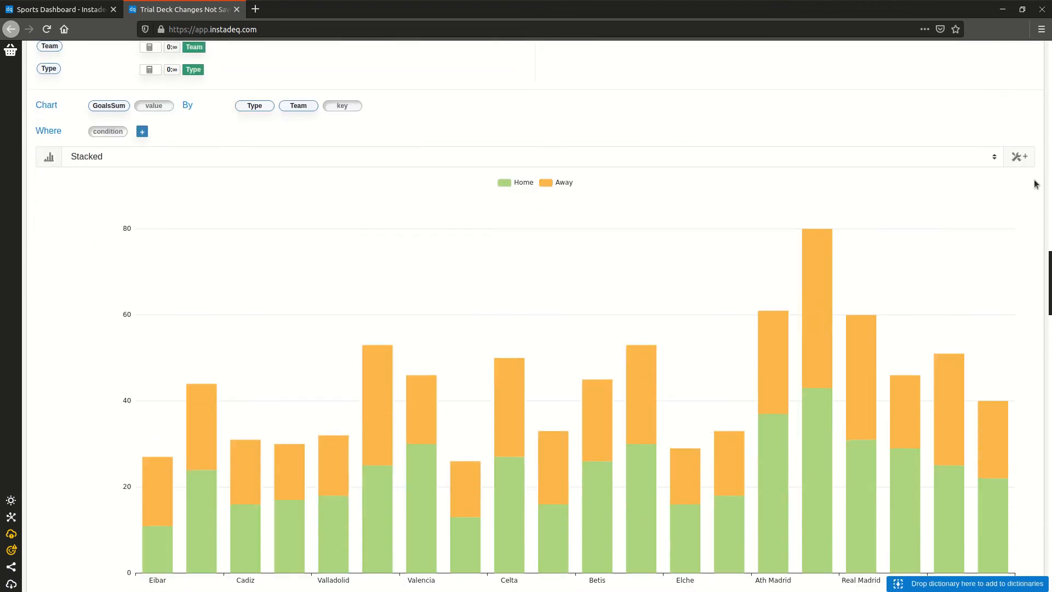
left_click(1018, 157)
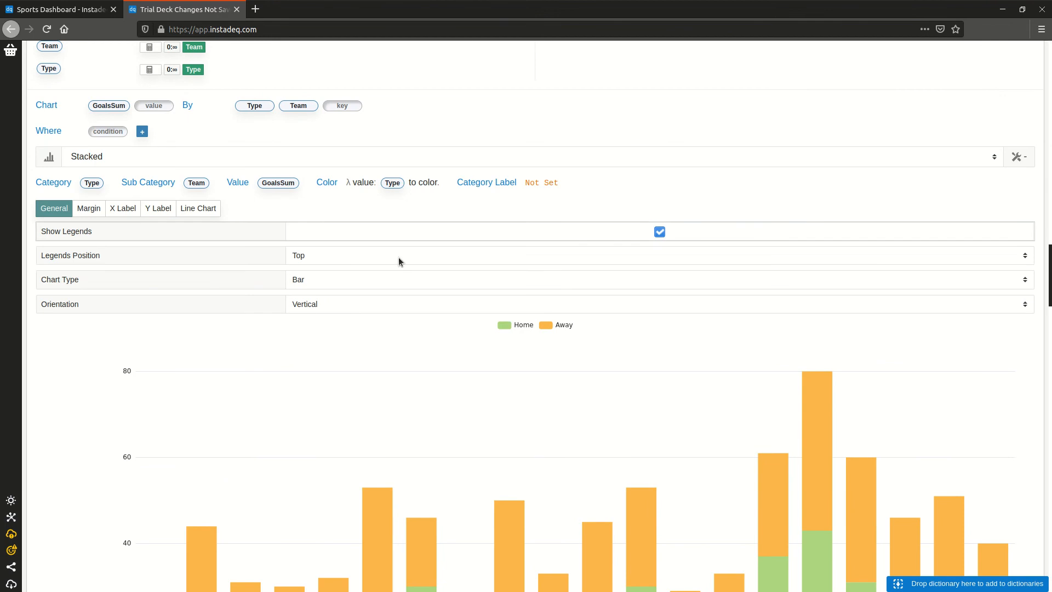
left_click(661, 233)
left_click(94, 210)
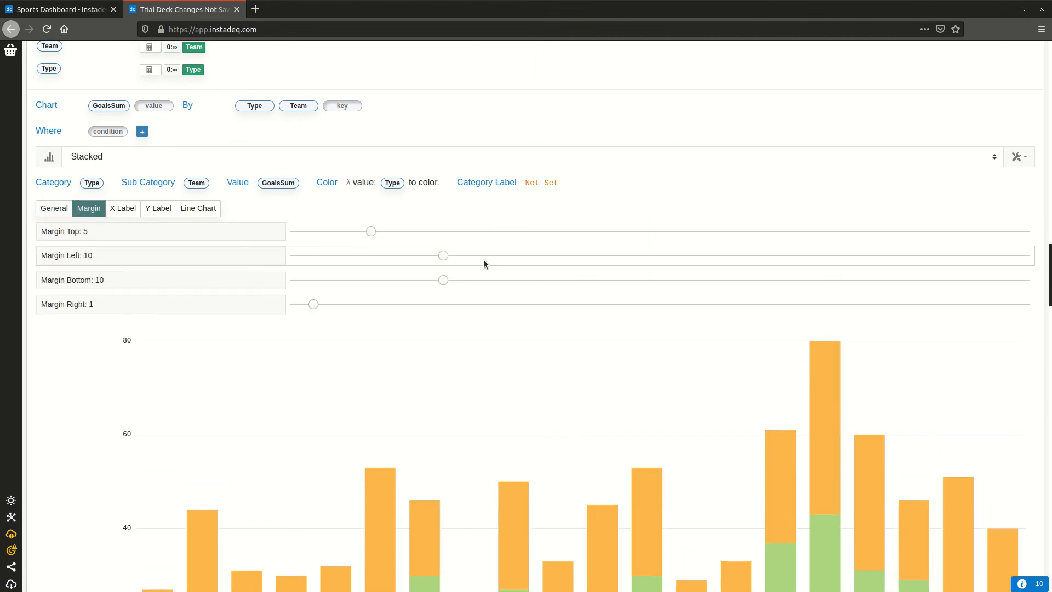
left_click_drag(442, 257, 372, 258)
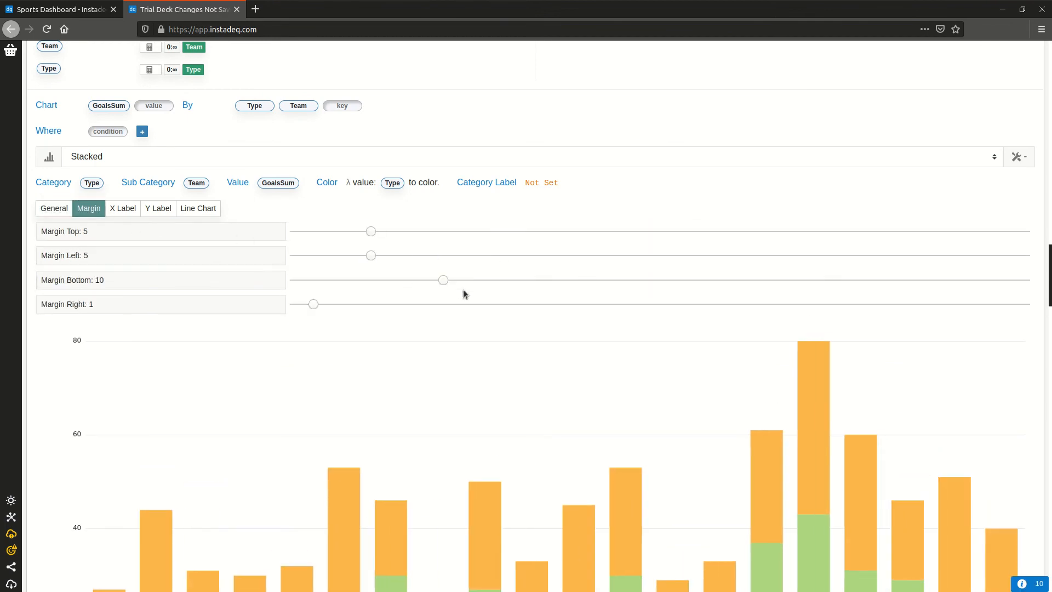
Set the stacked chart's X label angle to 45 and check the team names along the axis
left_click(126, 209)
scroll(127, 263, "down", 3)
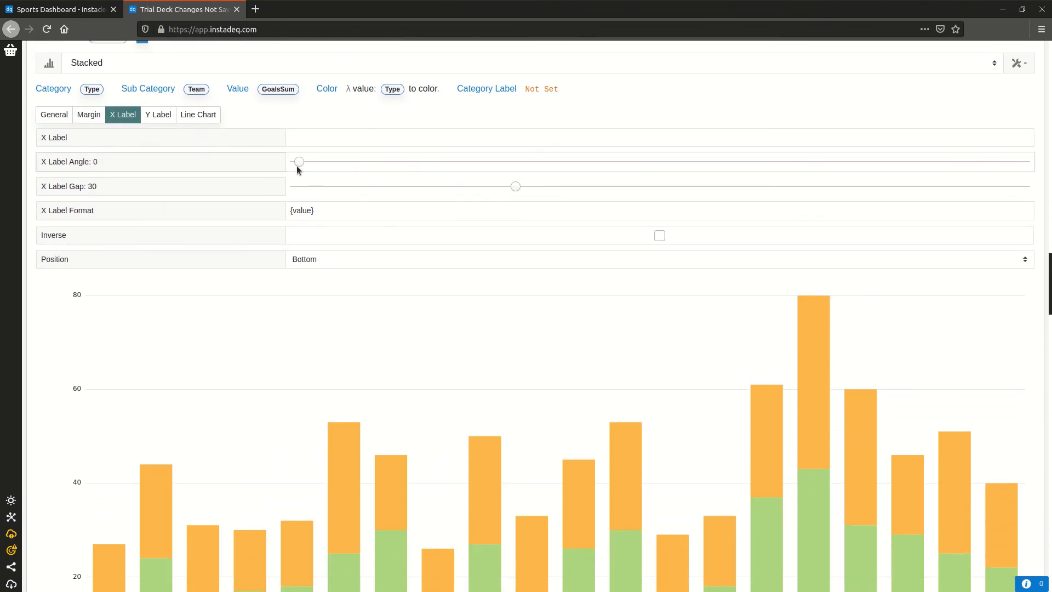
scroll(247, 181, "down", 3)
left_click_drag(303, 73, 660, 73)
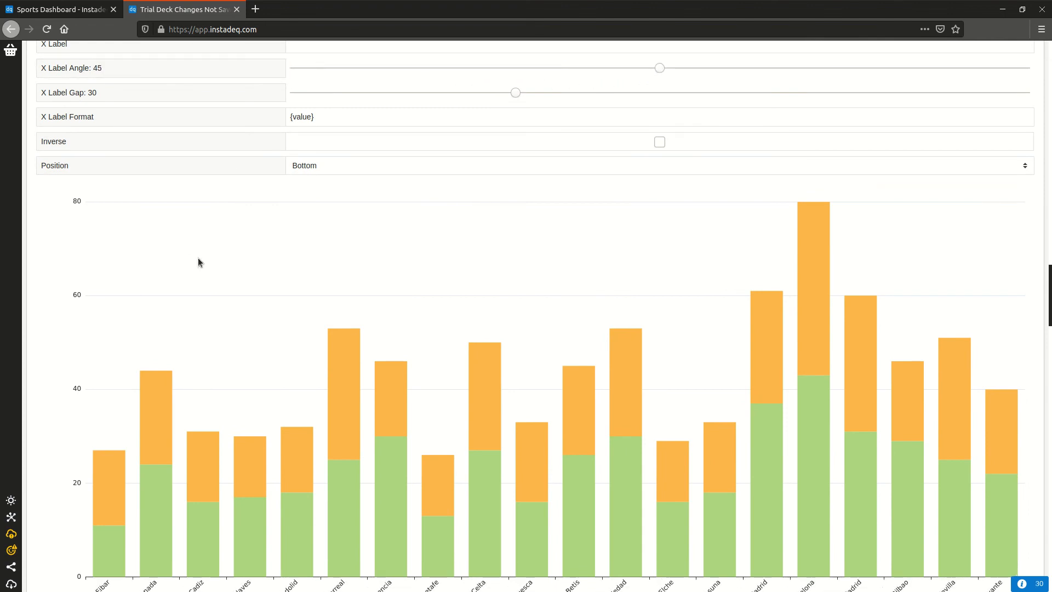
scroll(28, 381, "down", 4)
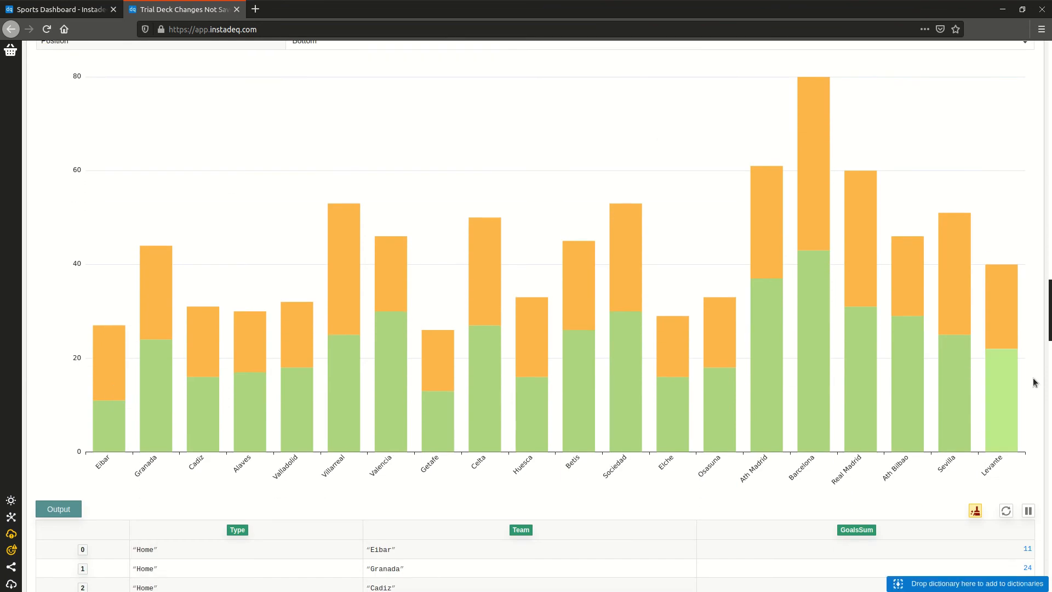
scroll(1047, 383, "down", 5)
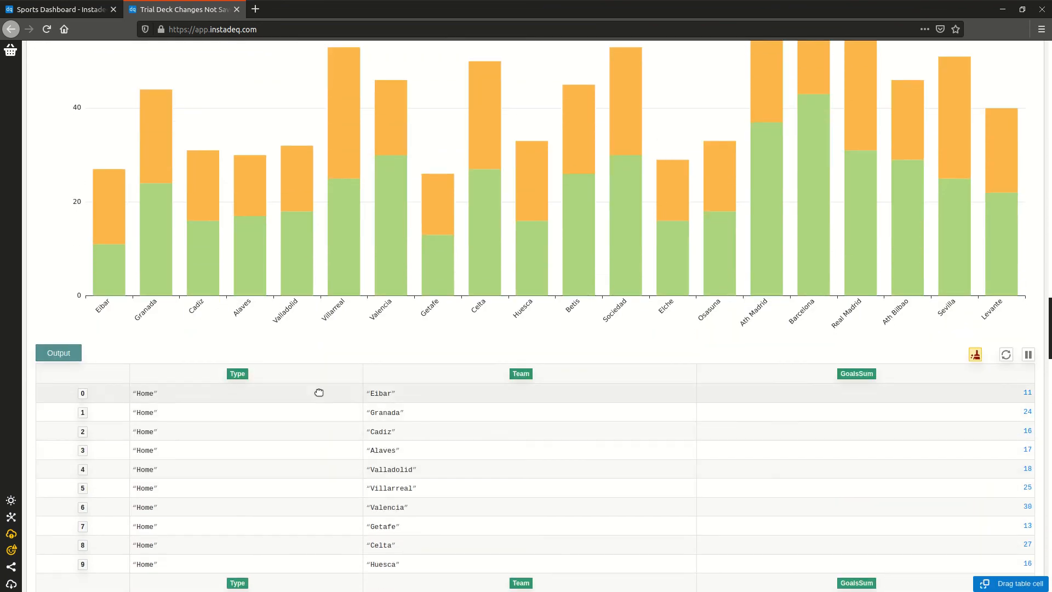
Sort the stacked chart's output by Type in descending order and GoalsSum in ascending order, and close the chart's settings
left_click(351, 375)
left_click(351, 374)
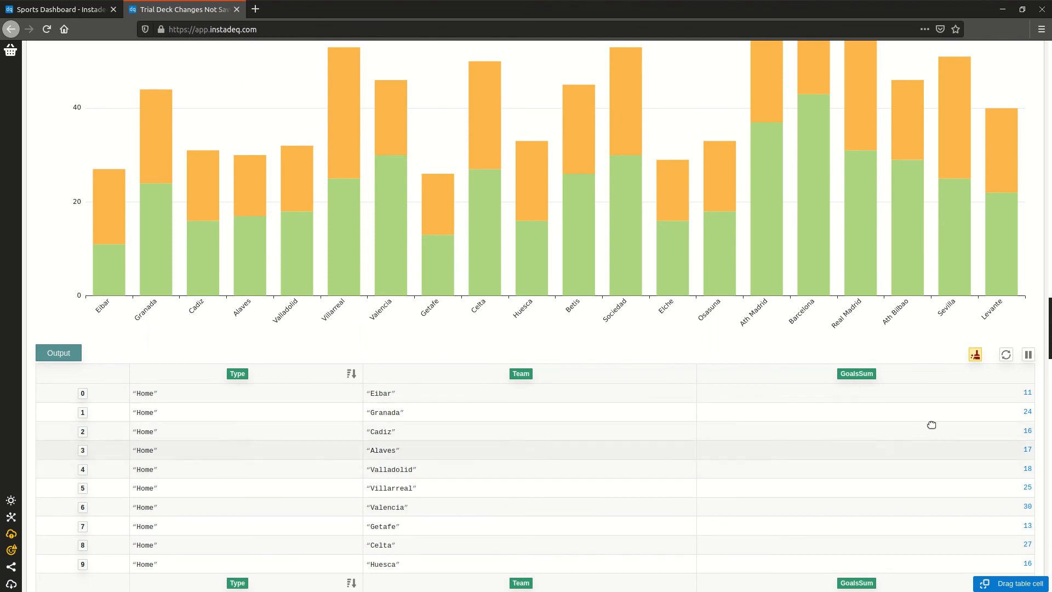
left_click(1024, 374)
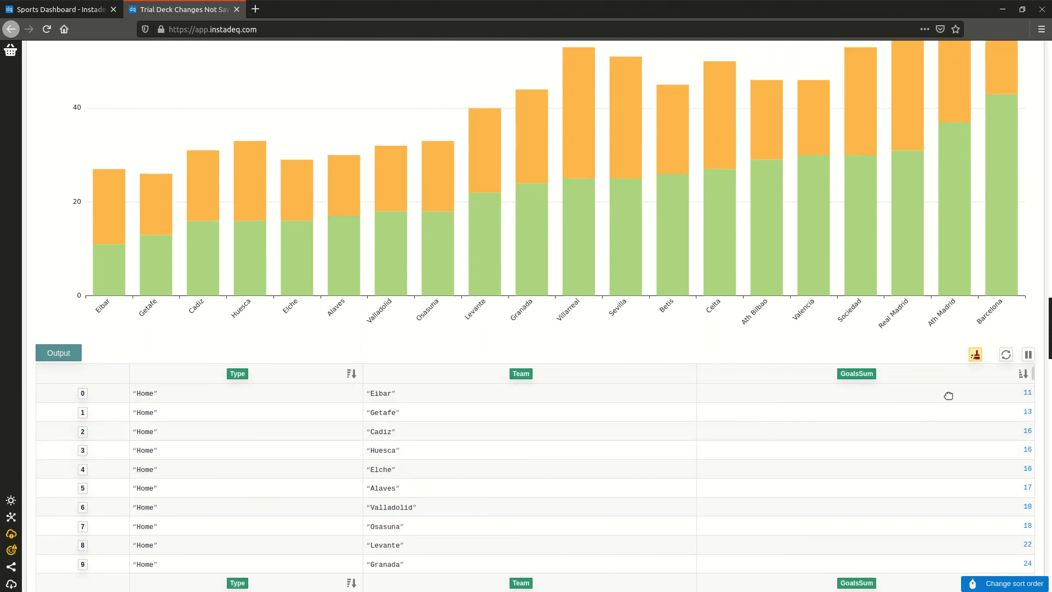
mouse_move(113, 270)
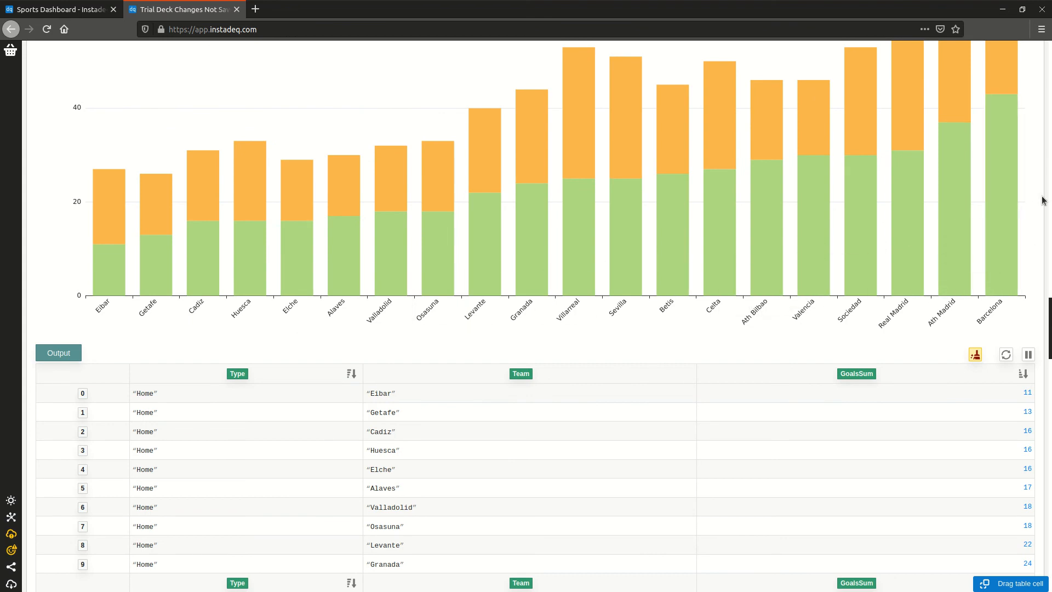
scroll(1041, 204, "up", 3)
scroll(1041, 204, "up", 8)
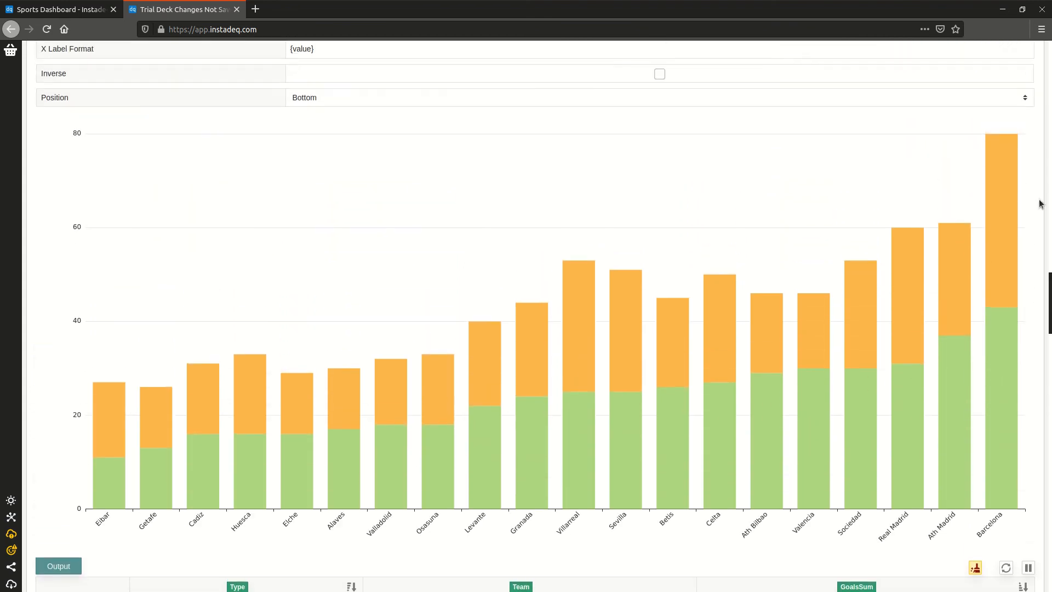
left_click(1020, 125)
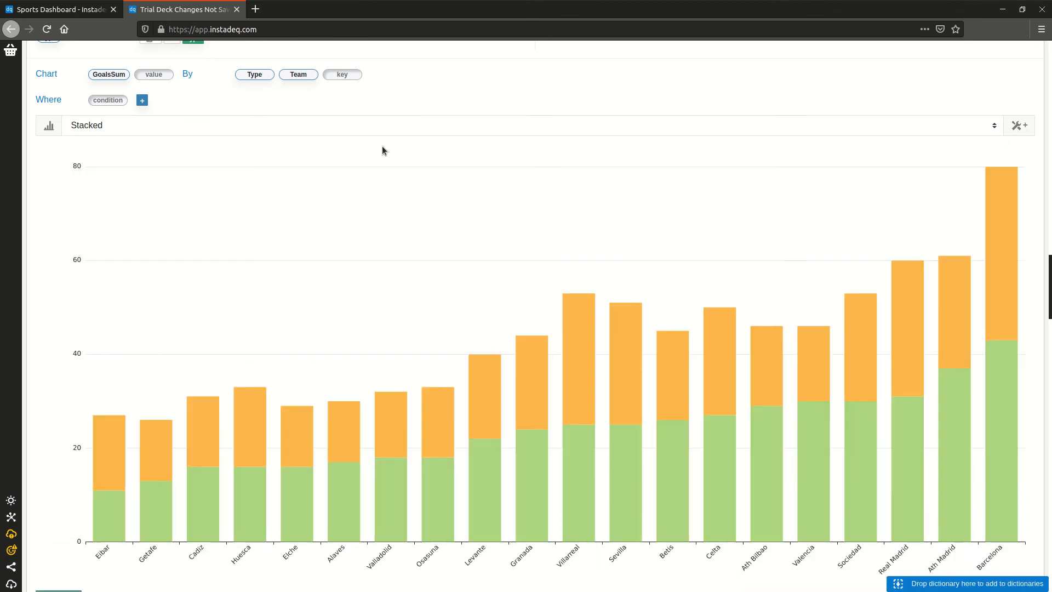
Insert a Layout card above the stacked chart card, collapse all cards and expand only the Layout card
scroll(92, 164, "up", 4)
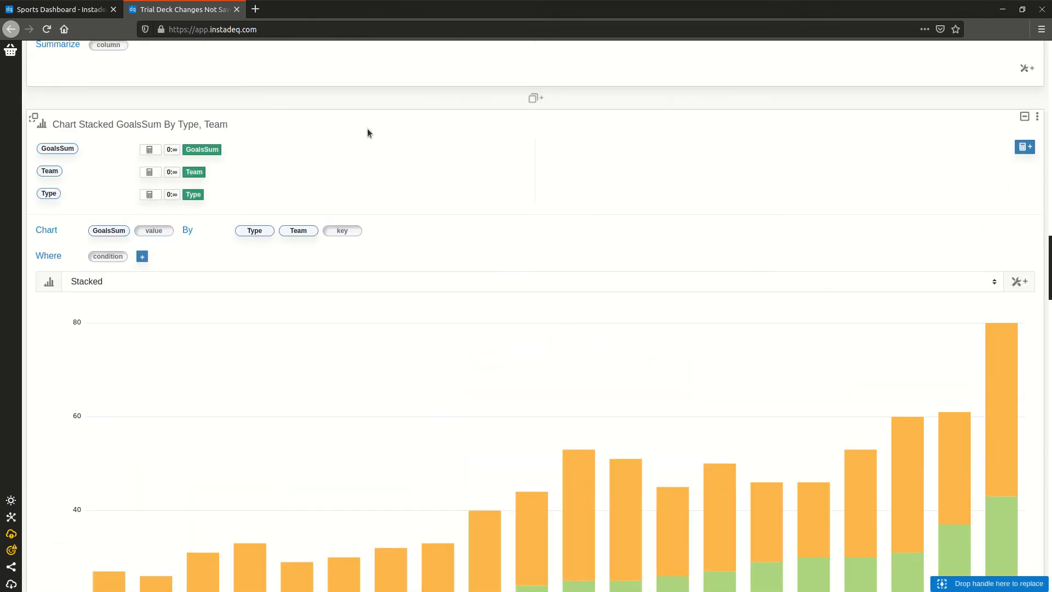
left_click(376, 104)
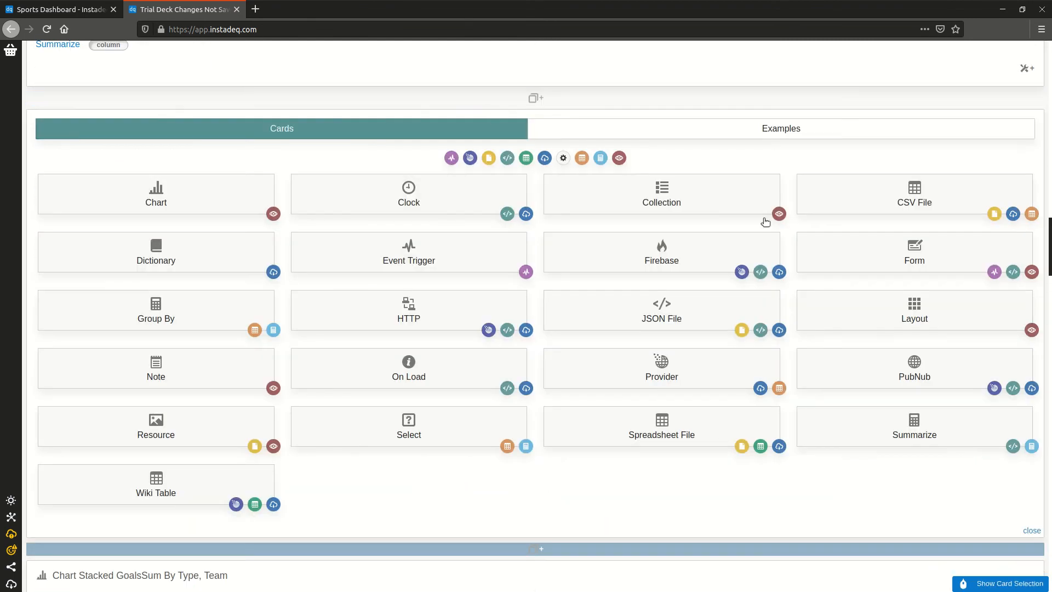
left_click(836, 312)
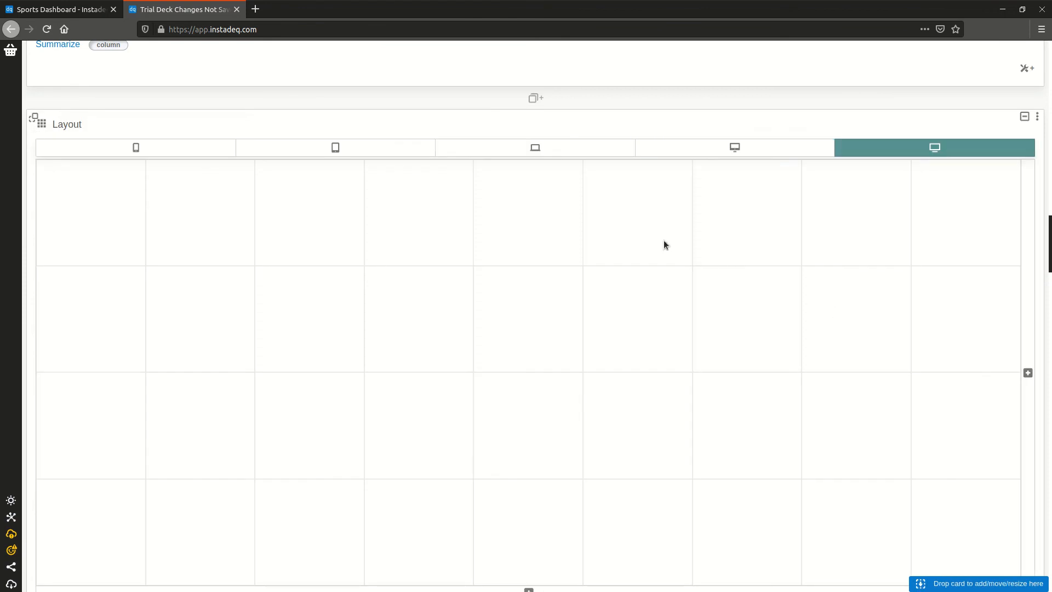
scroll(667, 244, "down", 2)
scroll(653, 242, "up", 2)
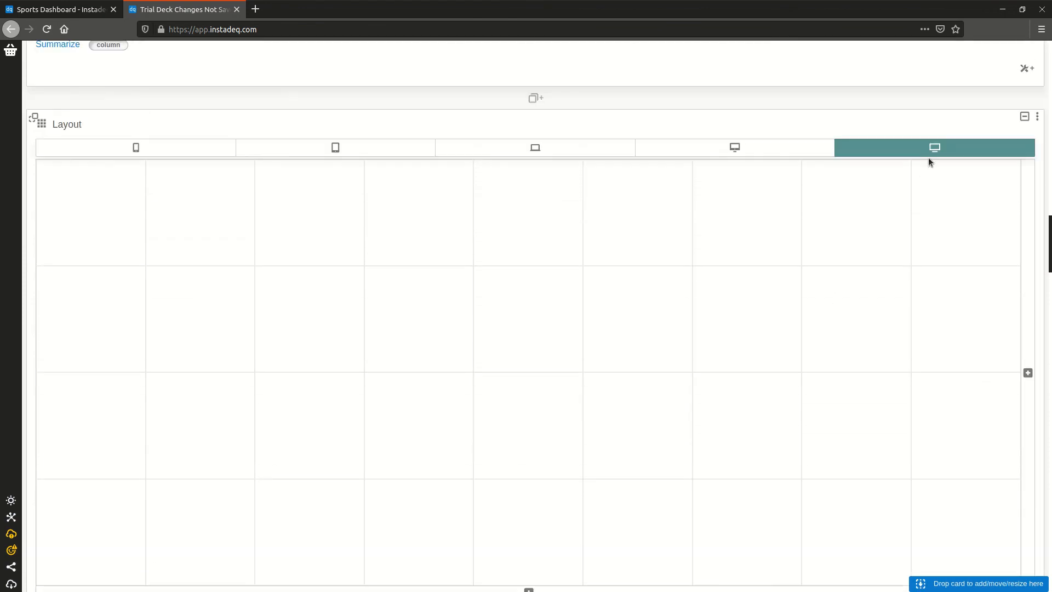
left_click(1024, 117)
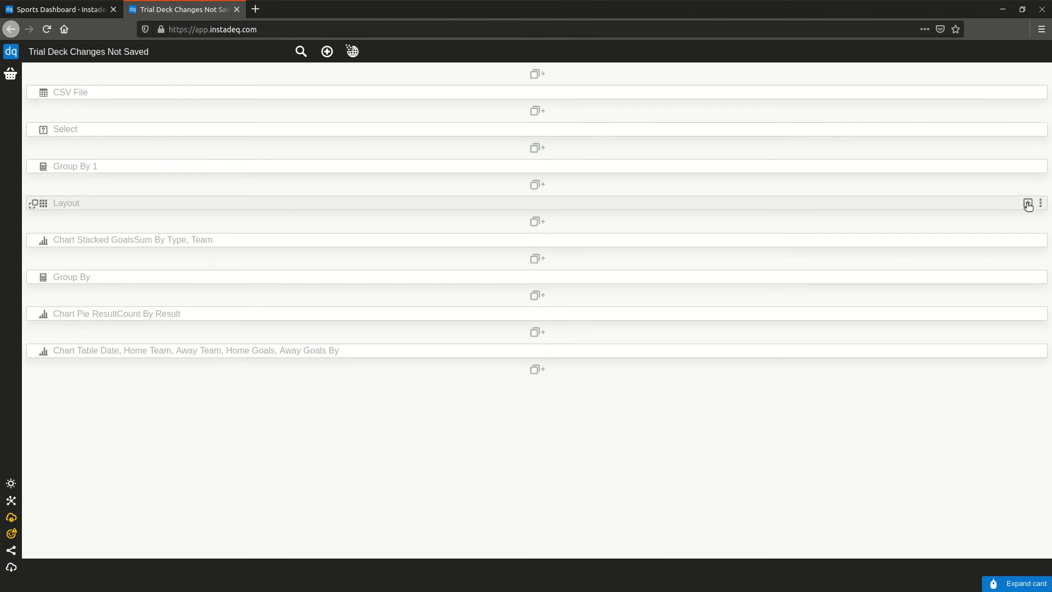
left_click(1028, 204)
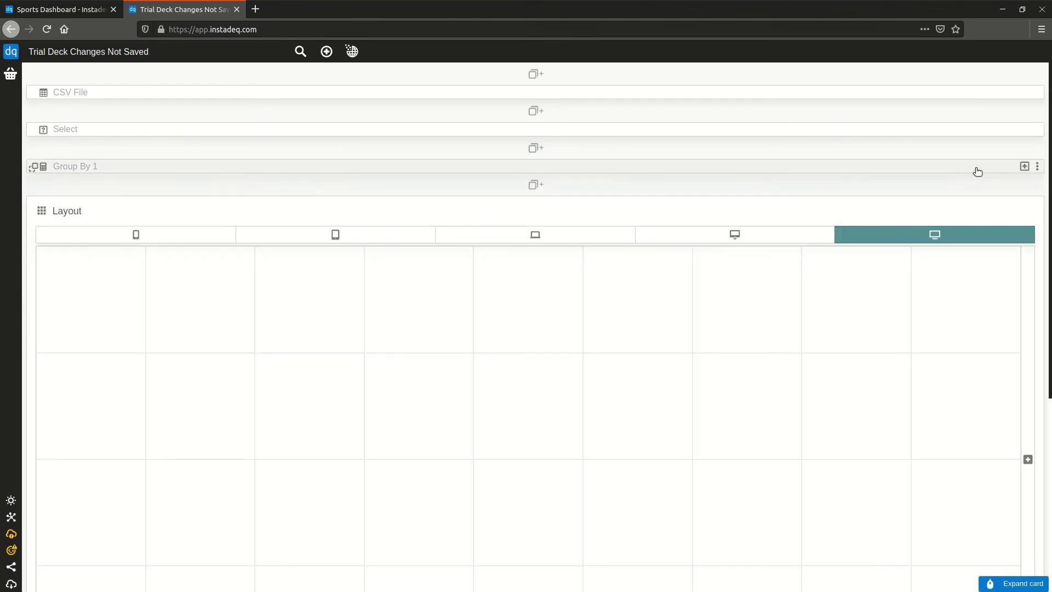
Place the stacked GoalsSum chart in the layout's first cell and enlarge it to five columns by four rows
scroll(1036, 191, "down", 3)
scroll(444, 181, "down", 3)
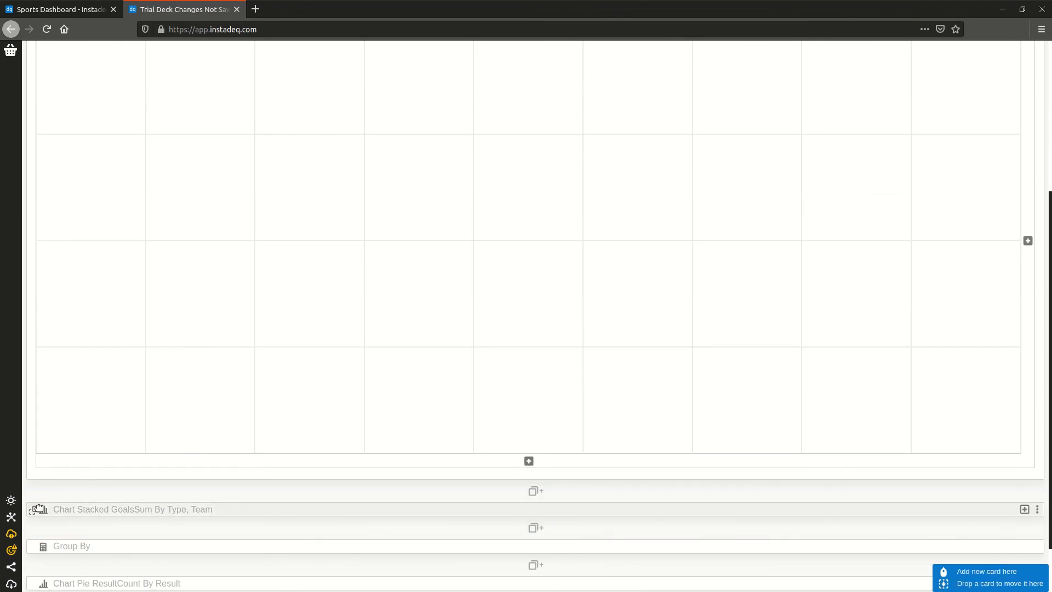
left_click_drag(44, 510, 158, 90)
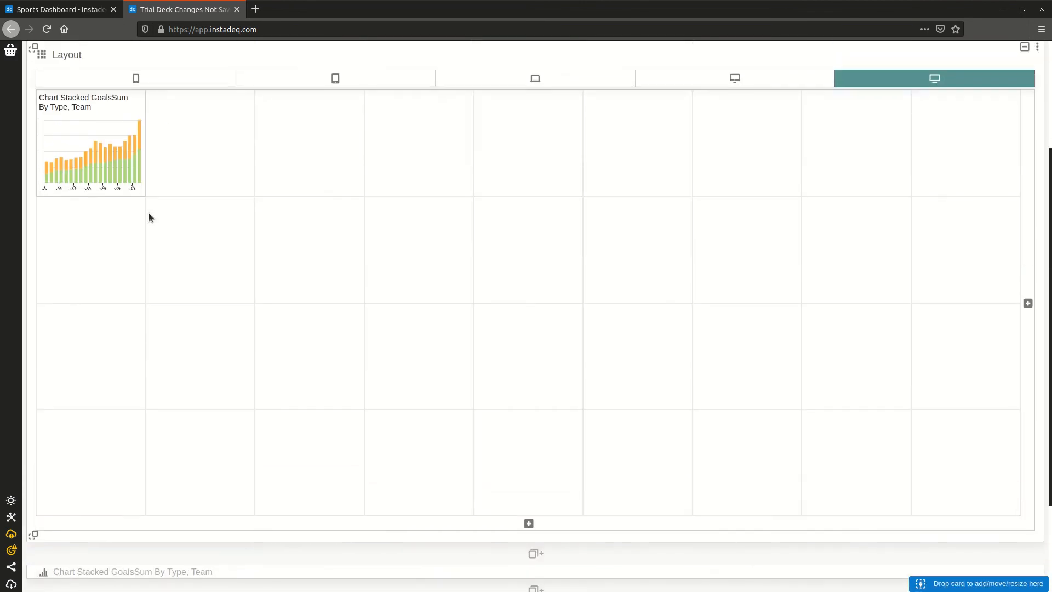
left_click_drag(141, 188, 535, 456)
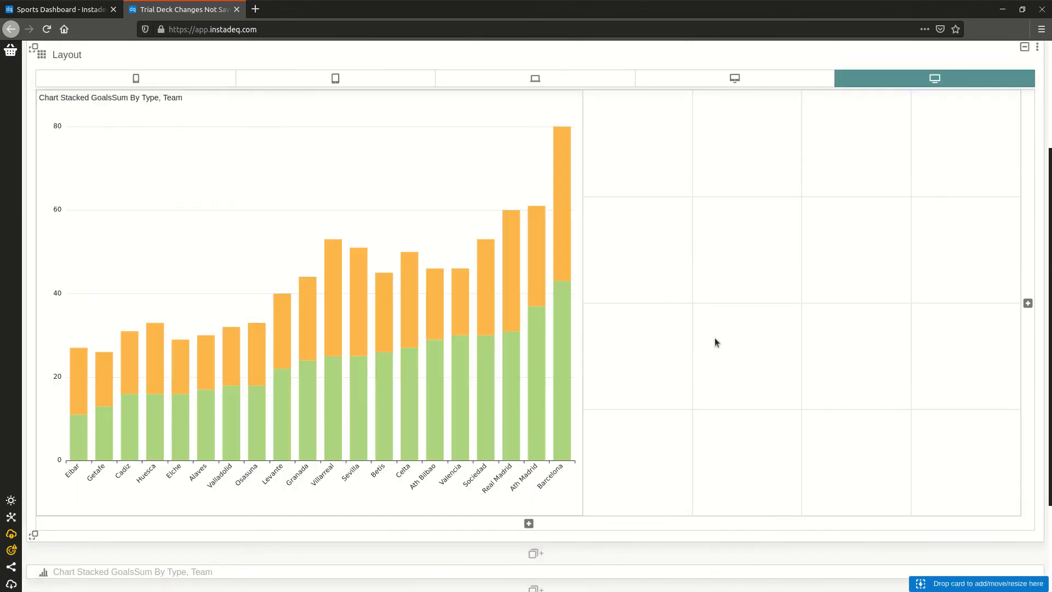
Fill the layout's last four columns with the match table in the upper two rows and the result pie chart in the lower two
scroll(685, 345, "down", 3)
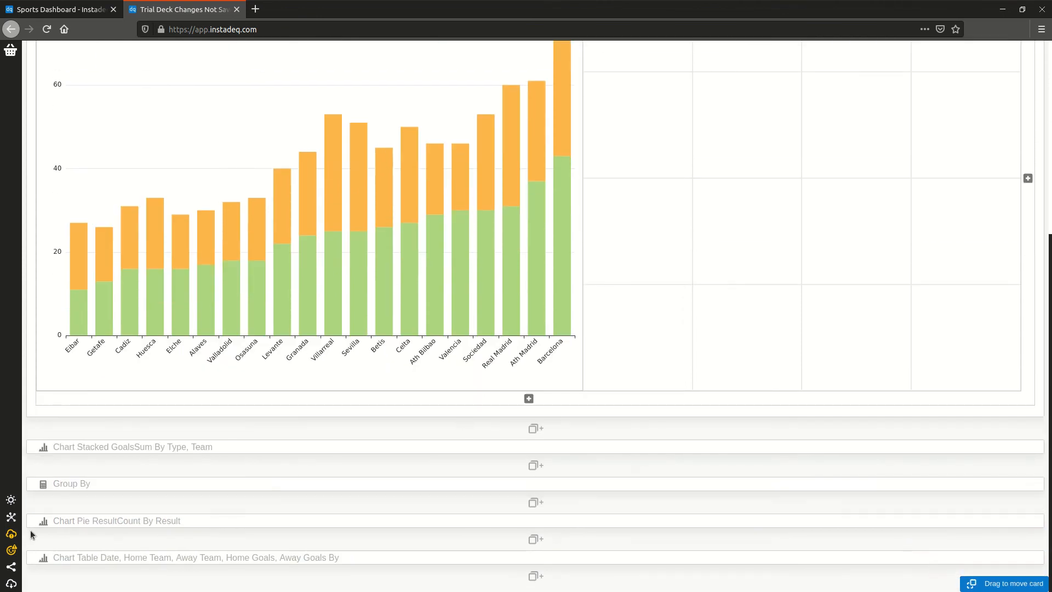
left_click_drag(33, 521, 592, 258)
left_click_drag(682, 278, 942, 326)
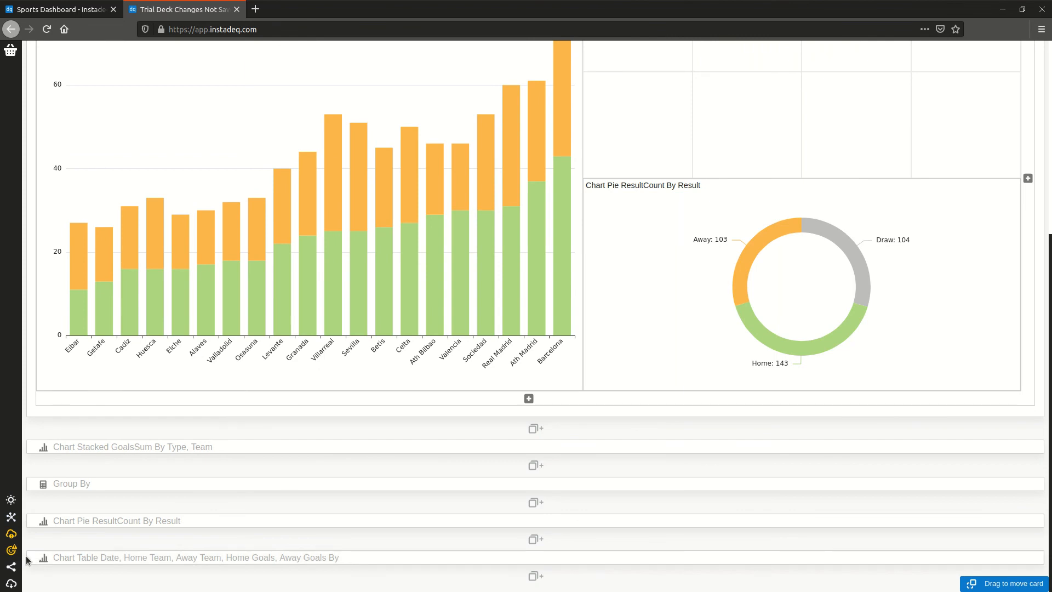
left_click_drag(34, 556, 965, 257)
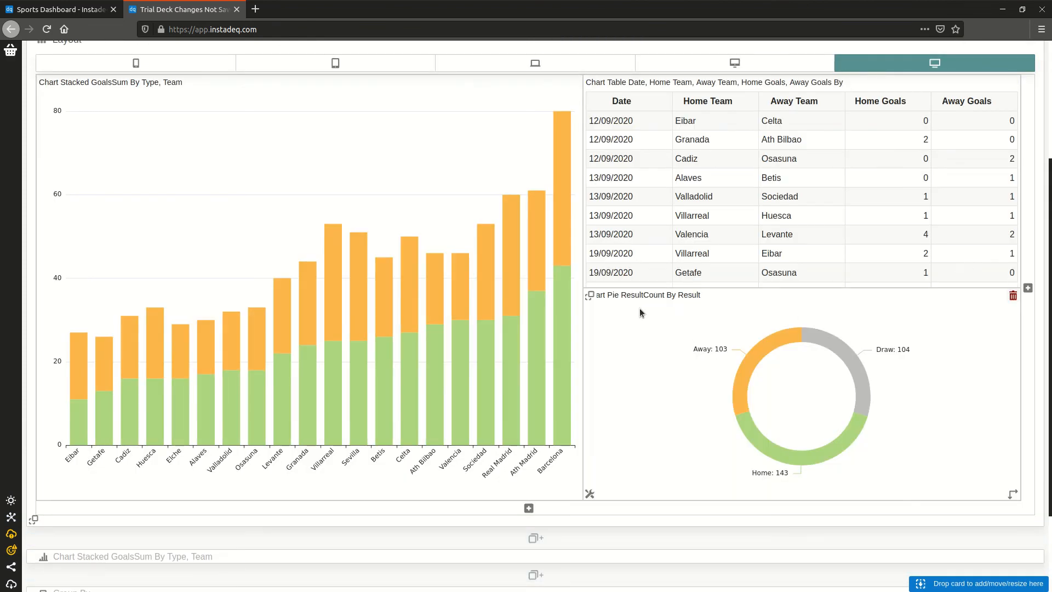
Turn off Show Title for the match table, the pie chart and the stacked chart in the layout
left_click(591, 282)
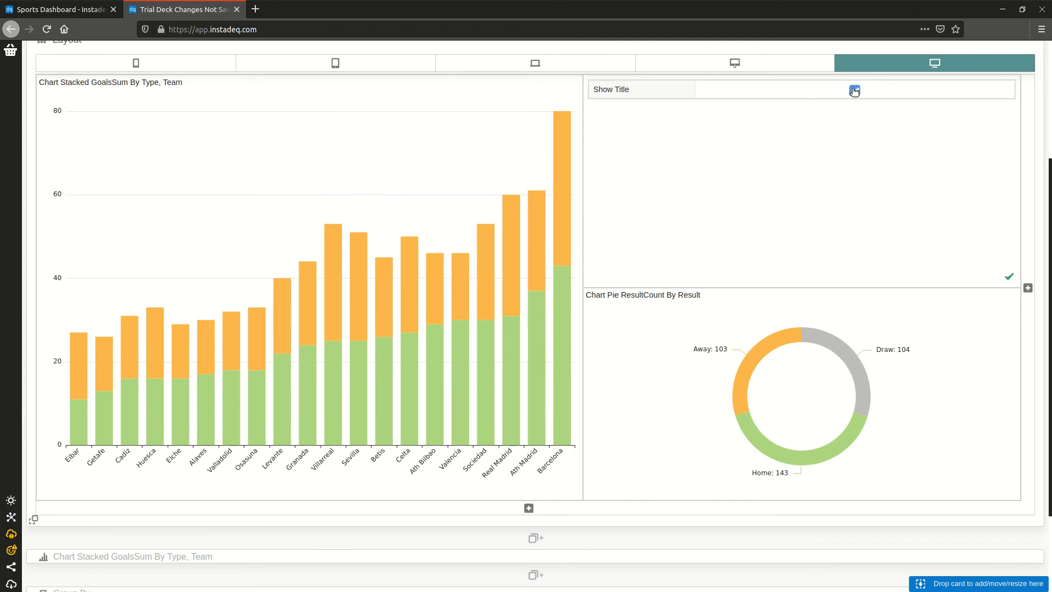
left_click(855, 90)
left_click(1011, 277)
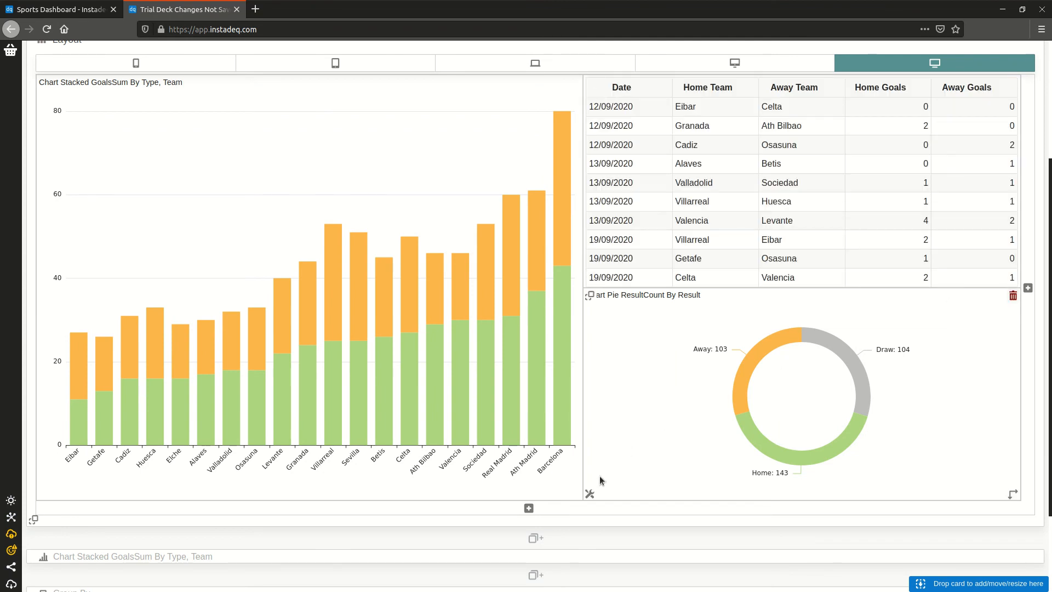
left_click(591, 498)
left_click(855, 302)
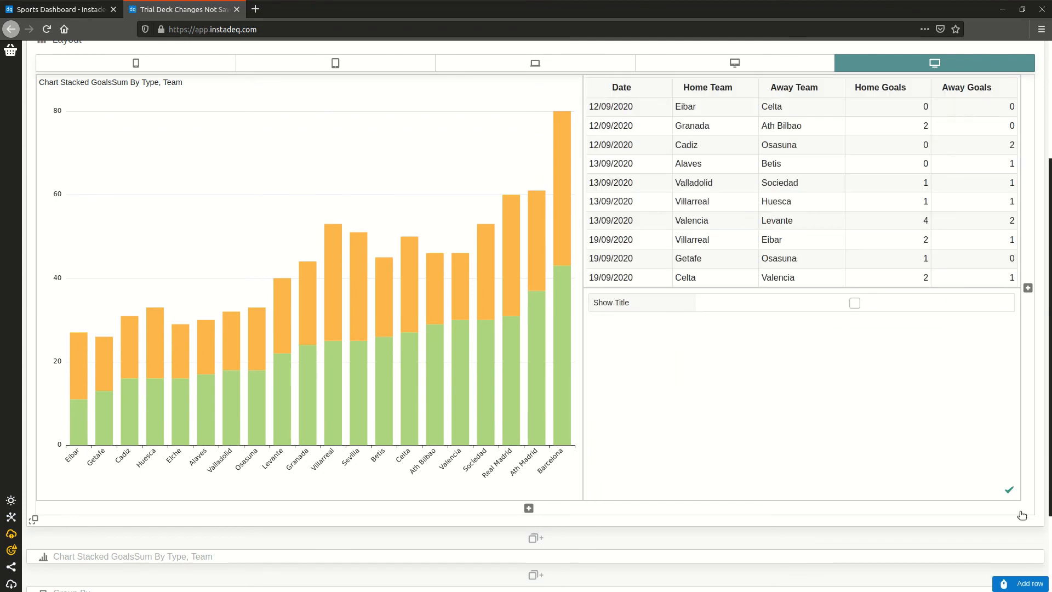
left_click(1012, 492)
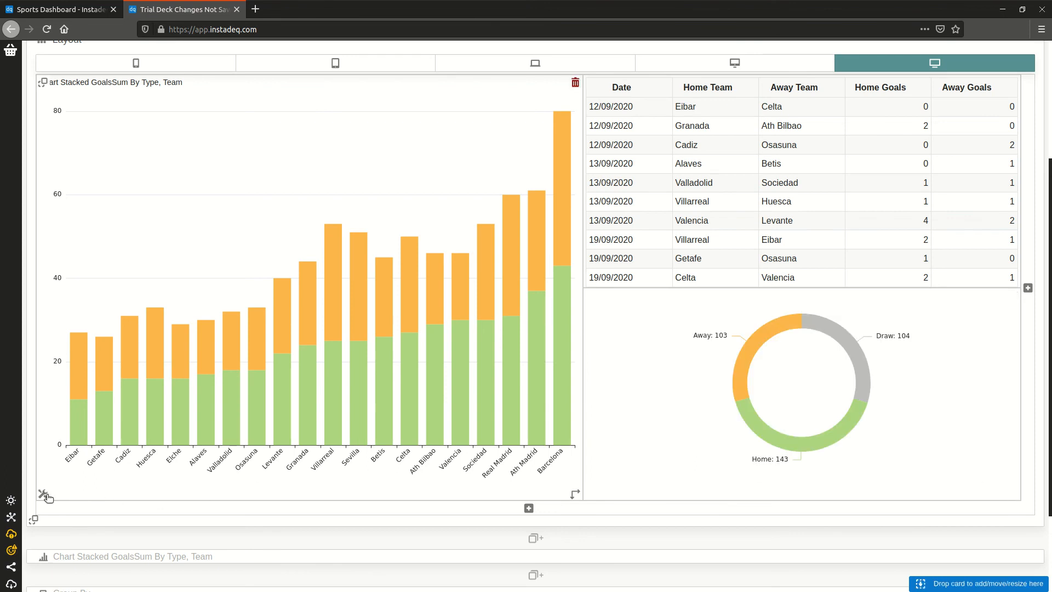
left_click(45, 495)
left_click(376, 89)
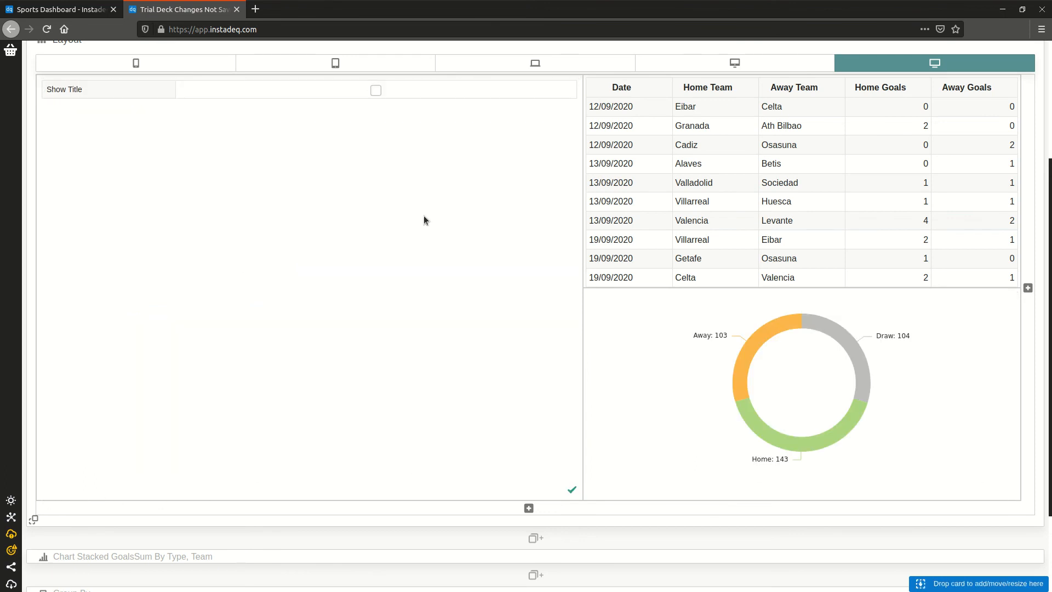
left_click(571, 487)
Review the Layout card's public sharing options and close them without sharing
scroll(1038, 367, "up", 3)
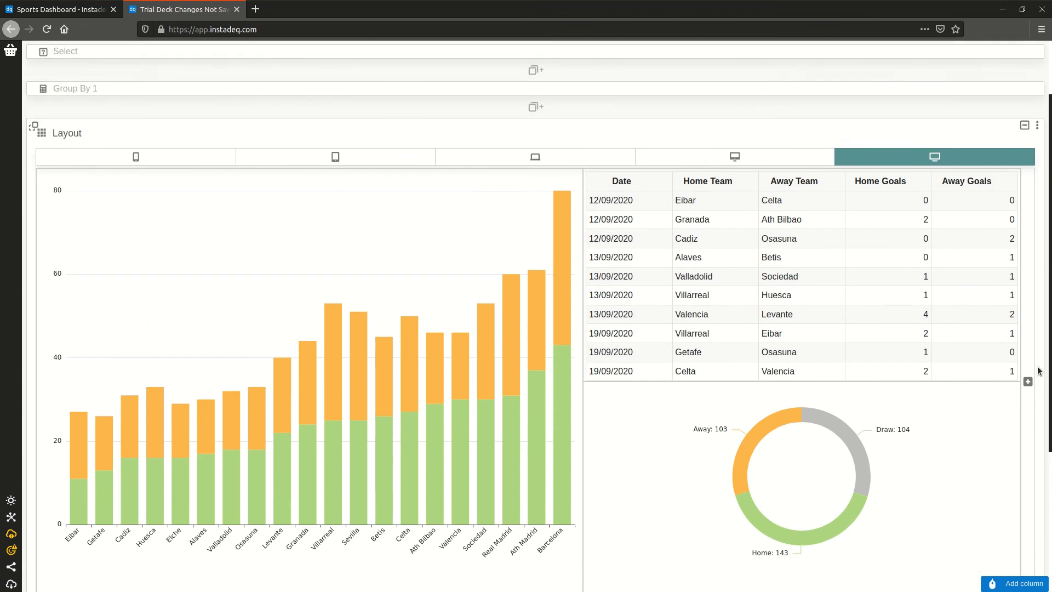
left_click(1038, 125)
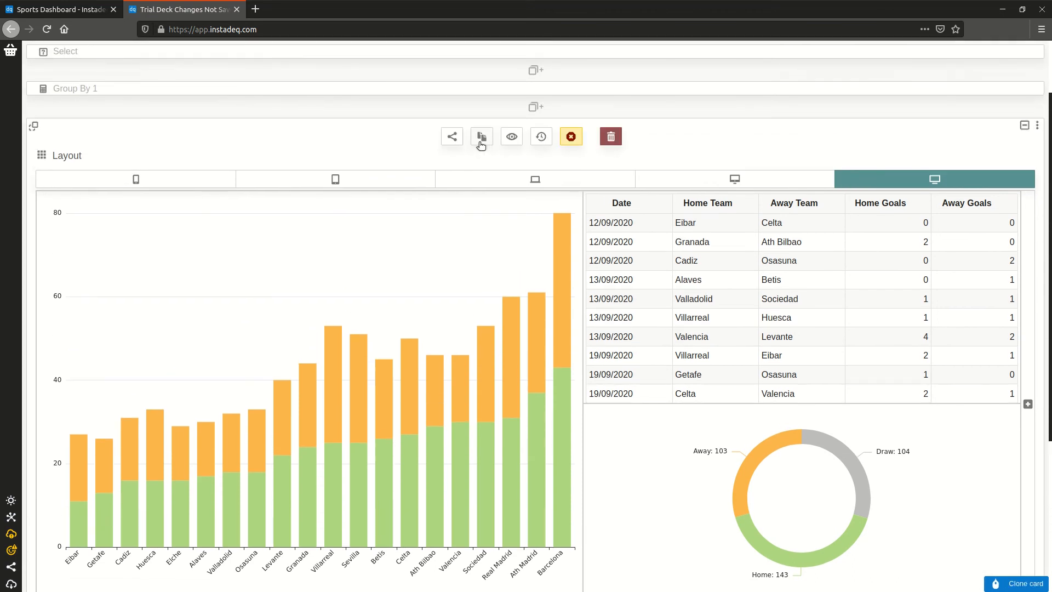
left_click(456, 141)
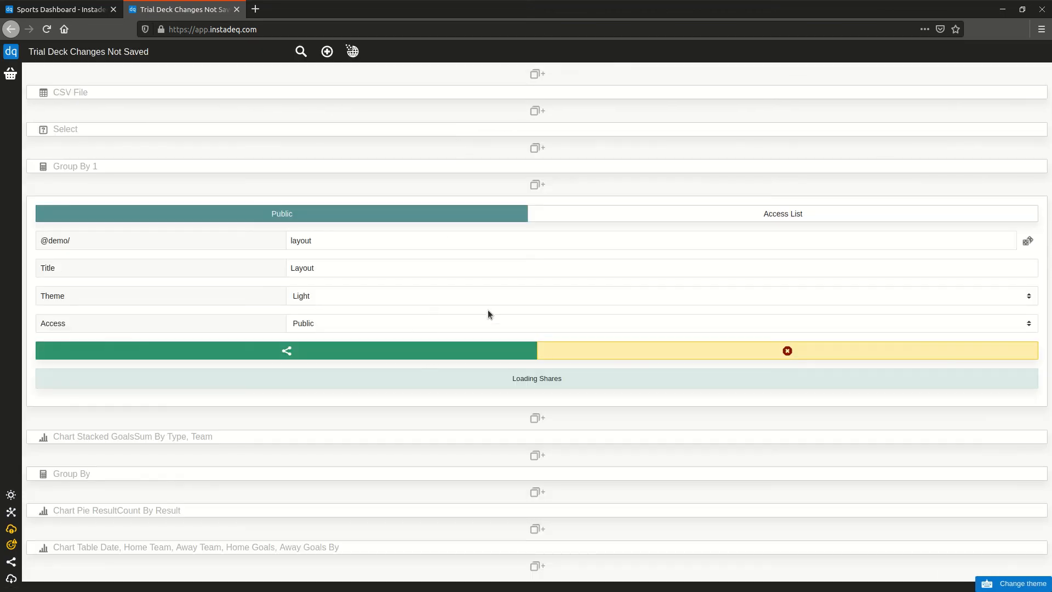
left_click(587, 354)
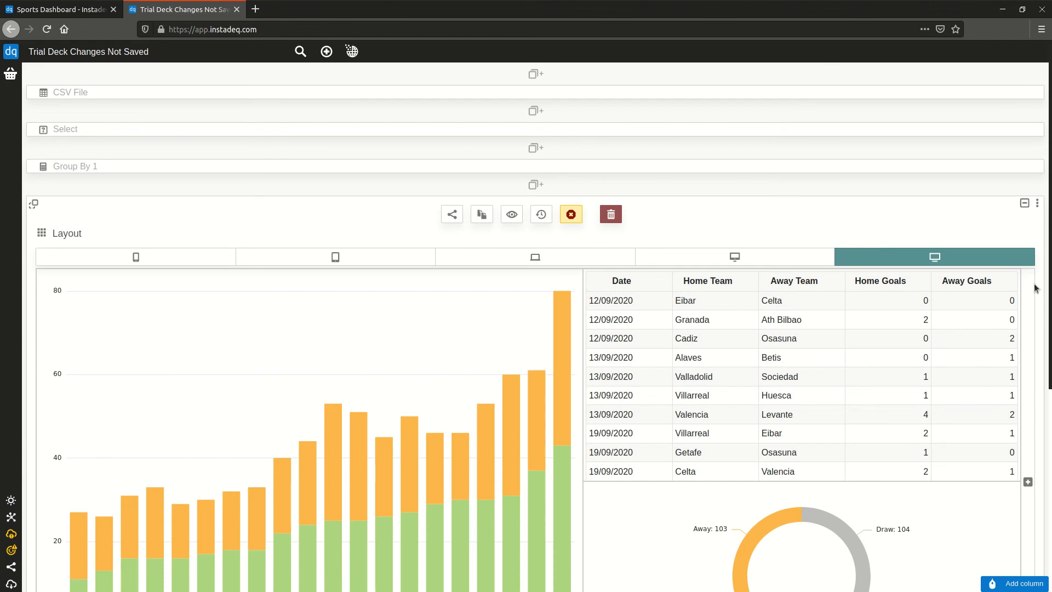
Switch the Layout card to its view-only display and examine the finished dashboard
scroll(1036, 288, "down", 1)
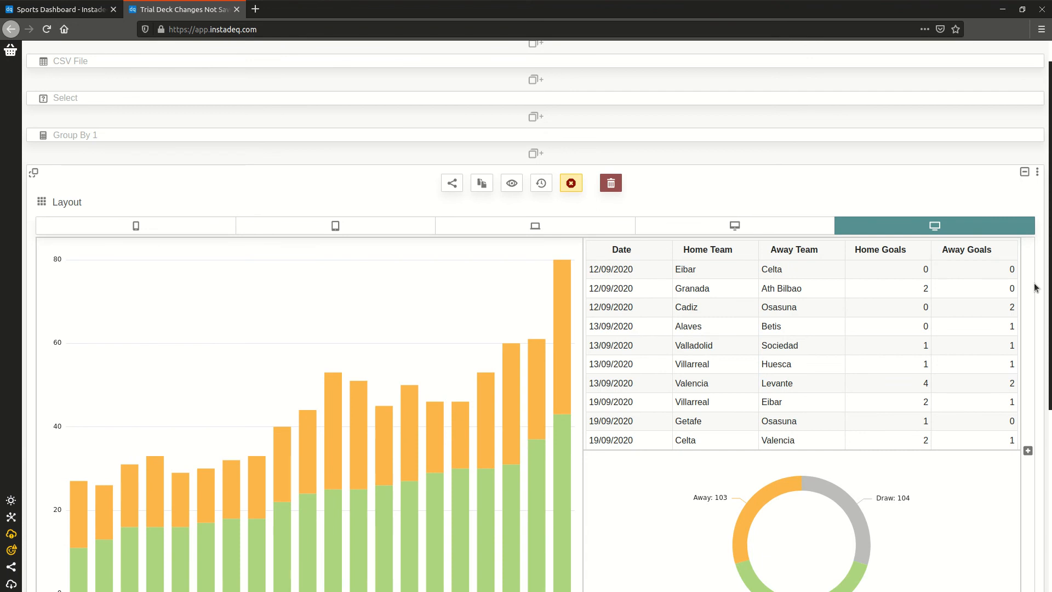
scroll(1036, 288, "down", 1)
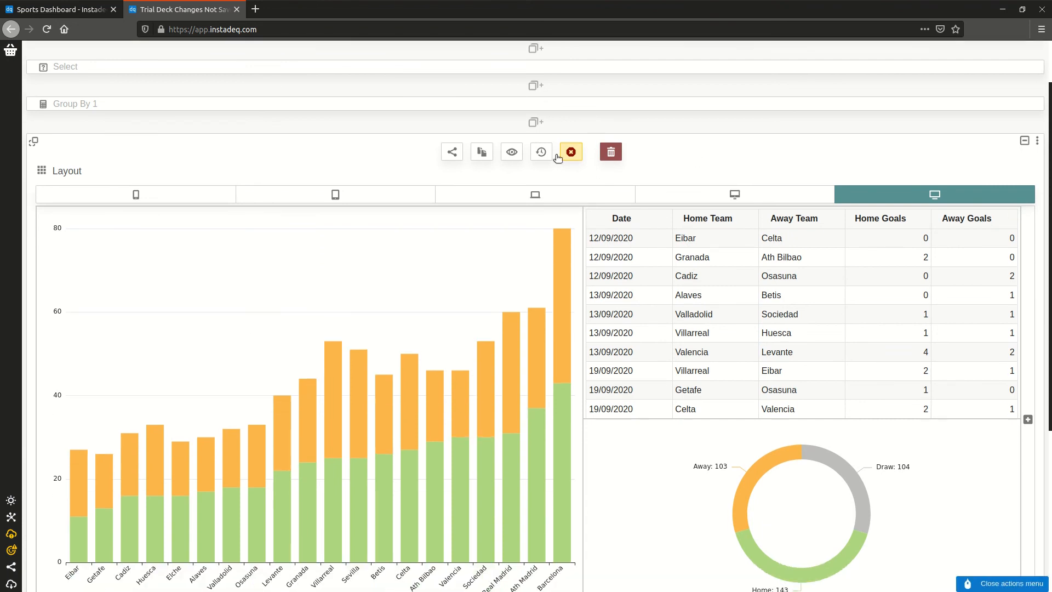
left_click(507, 156)
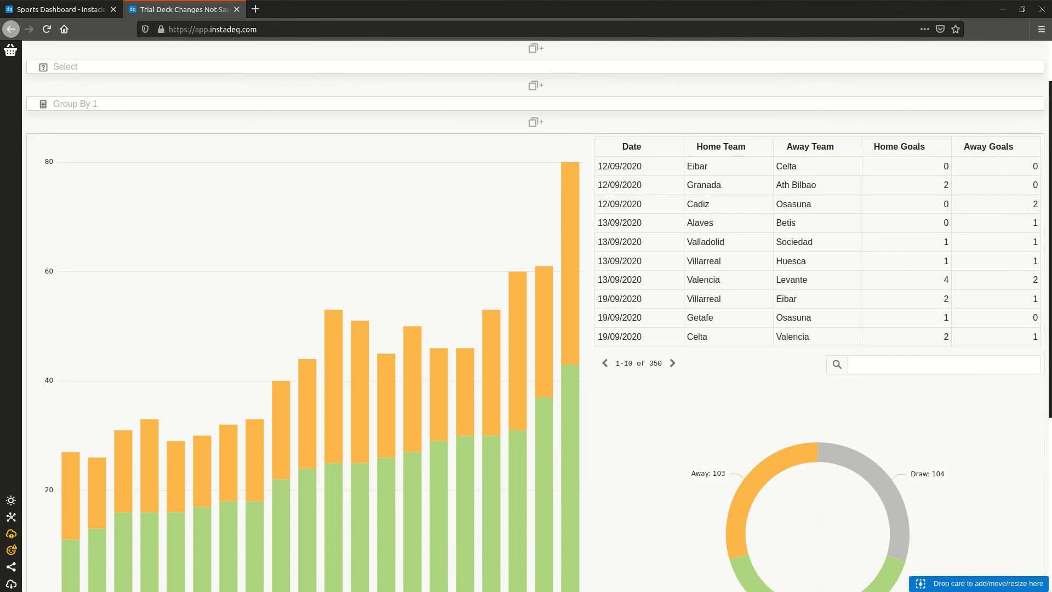
scroll(983, 202, "down", 2)
scroll(536, 317, "down", 1)
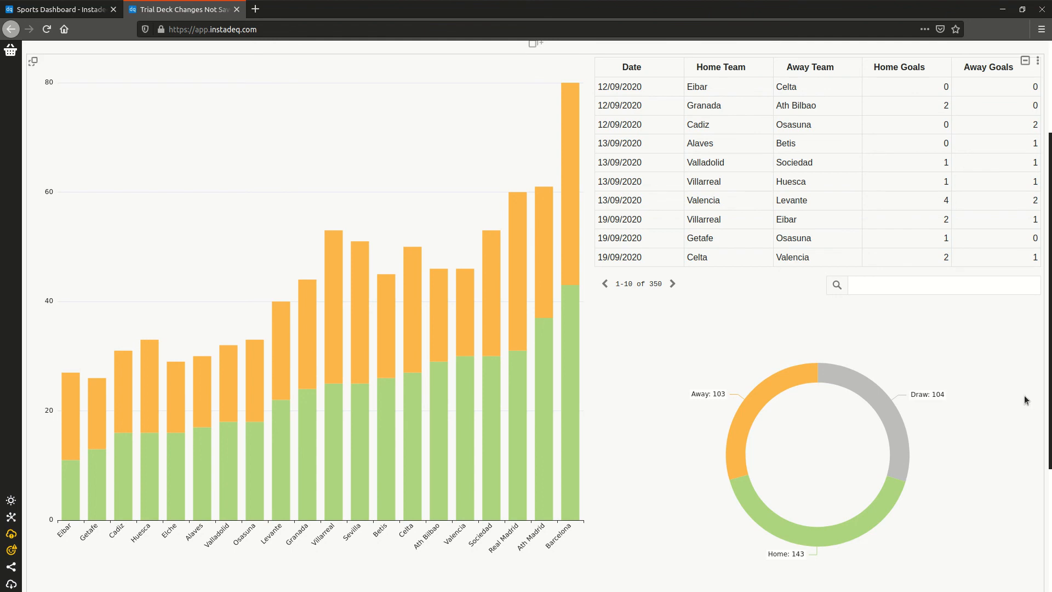
scroll(1026, 400, "down", 1)
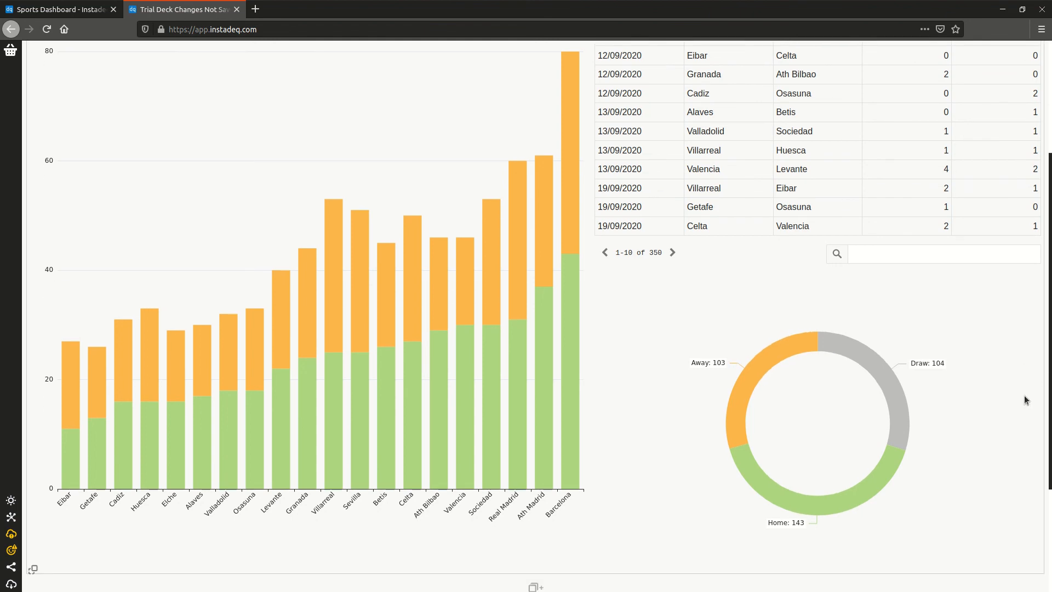
scroll(1025, 399, "up", 1)
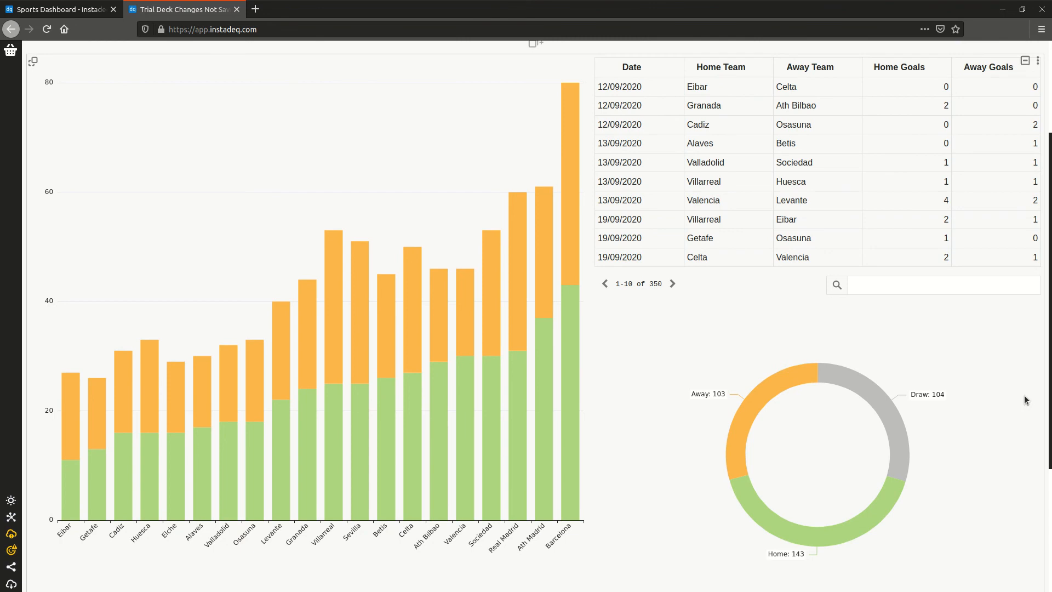